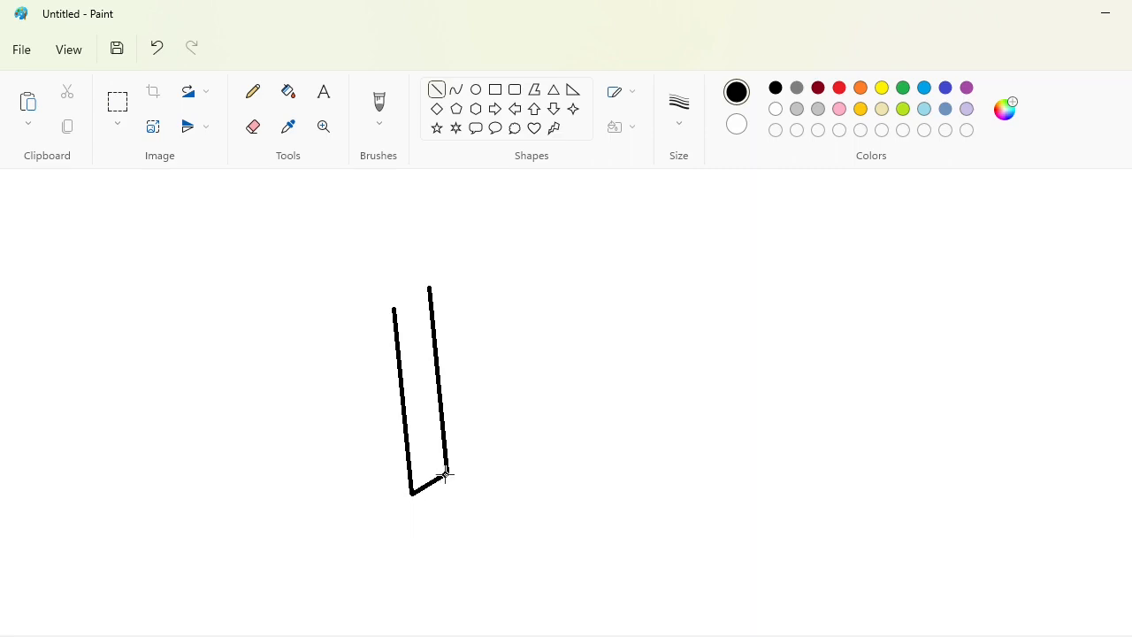
# Finish the slanted parallelogram outline of the K's stem, fill it black and clean its corner with white.
pyautogui.moveTo(393, 311); pyautogui.dragTo(454, 275)
pyautogui.click(288, 91)
pyautogui.click(412, 314)
pyautogui.click(436, 90)
pyautogui.click(775, 109)
pyautogui.click(253, 127)
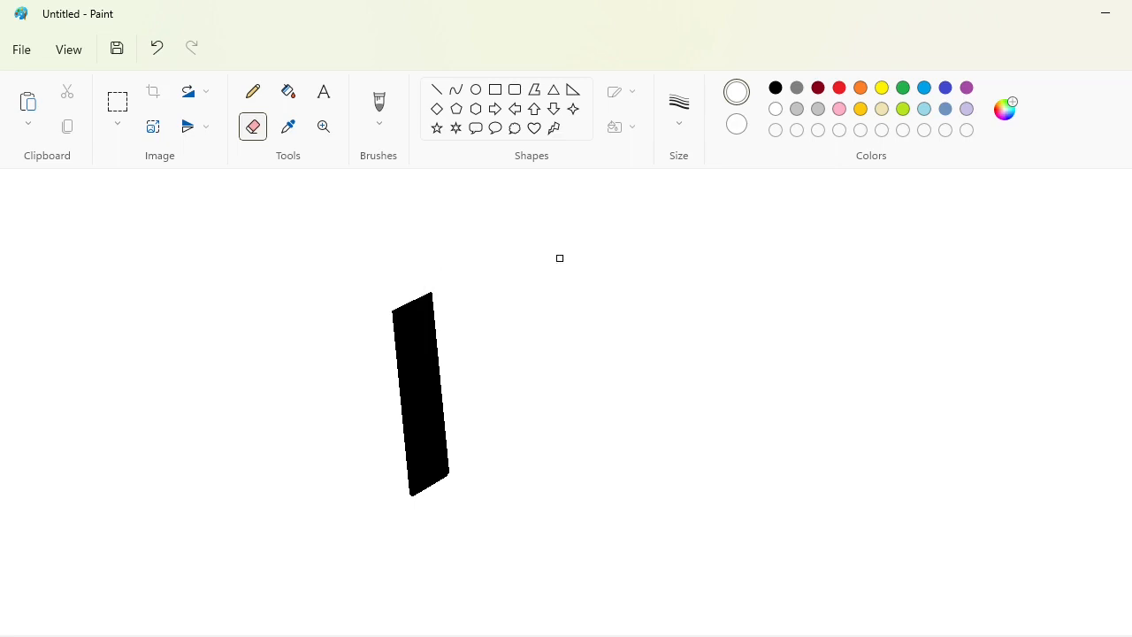
# Outline the K's slanted upper arm with black straight lines from the stem and fill it black.
pyautogui.click(437, 89)
pyautogui.click(775, 87)
pyautogui.moveTo(433, 359)
pyautogui.mouseDown()
pyautogui.moveTo(473, 272)
pyautogui.moveTo(439, 390)
pyautogui.moveTo(482, 425)
pyautogui.moveTo(488, 456)
pyautogui.moveTo(493, 329)
pyautogui.moveTo(519, 342)
pyautogui.mouseUp()
pyautogui.click(288, 91)
pyautogui.click(486, 307)
# Draw a curve from the K's stem for the inner edge of its leg, continuing into a hooked tail.
pyautogui.click(455, 90)
pyautogui.click(635, 341)
pyautogui.moveTo(488, 457); pyautogui.dragTo(596, 535)
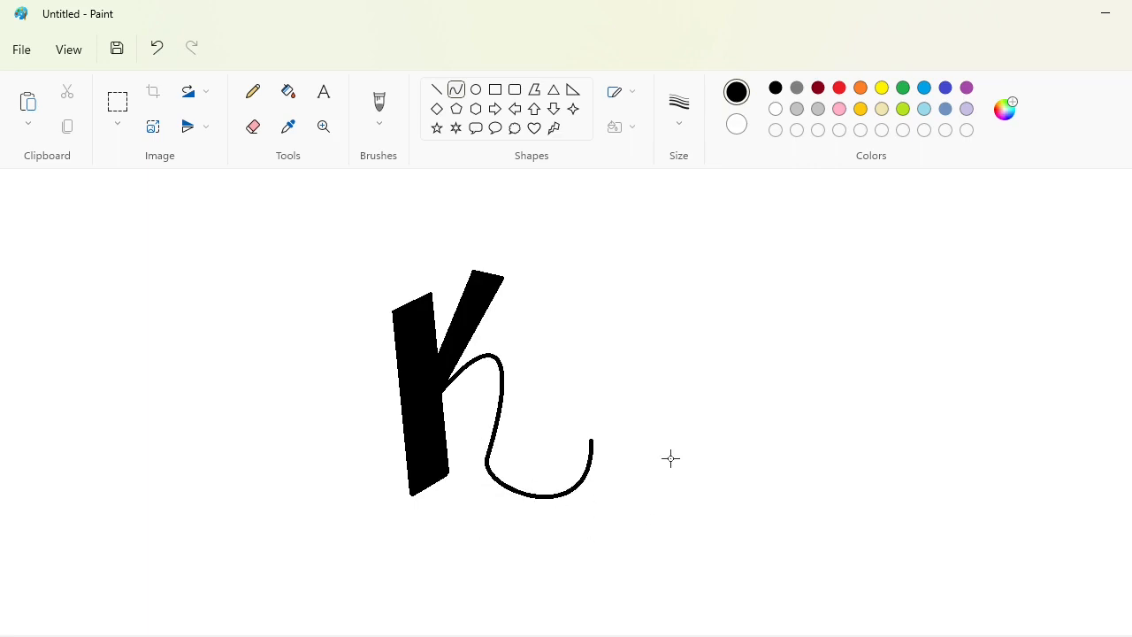
# Try to close the K's leg with straight end lines and an outer curve, and undo the strokes including the hooked tail.
pyautogui.click(436, 90)
pyautogui.moveTo(590, 440)
pyautogui.mouseDown()
pyautogui.moveTo(549, 430)
pyautogui.moveTo(514, 353)
pyautogui.mouseUp()
pyautogui.click(455, 89)
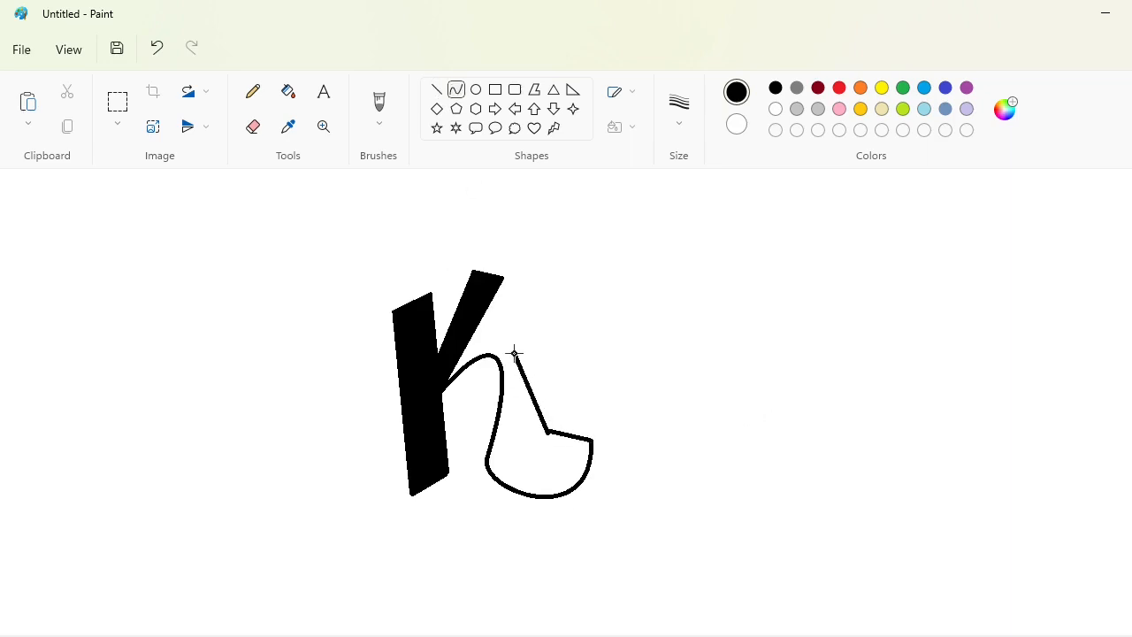
pyautogui.moveTo(530, 398); pyautogui.dragTo(543, 487)
pyautogui.moveTo(528, 441); pyautogui.dragTo(504, 459)
pyautogui.hotkey('ctrl', 'z')
pyautogui.hotkey('ctrl', 'z')
# Shorten the lower end of the K's leg curve by erasing a gap and filling the leftover fragment white.
pyautogui.click(253, 127)
pyautogui.click(492, 440)
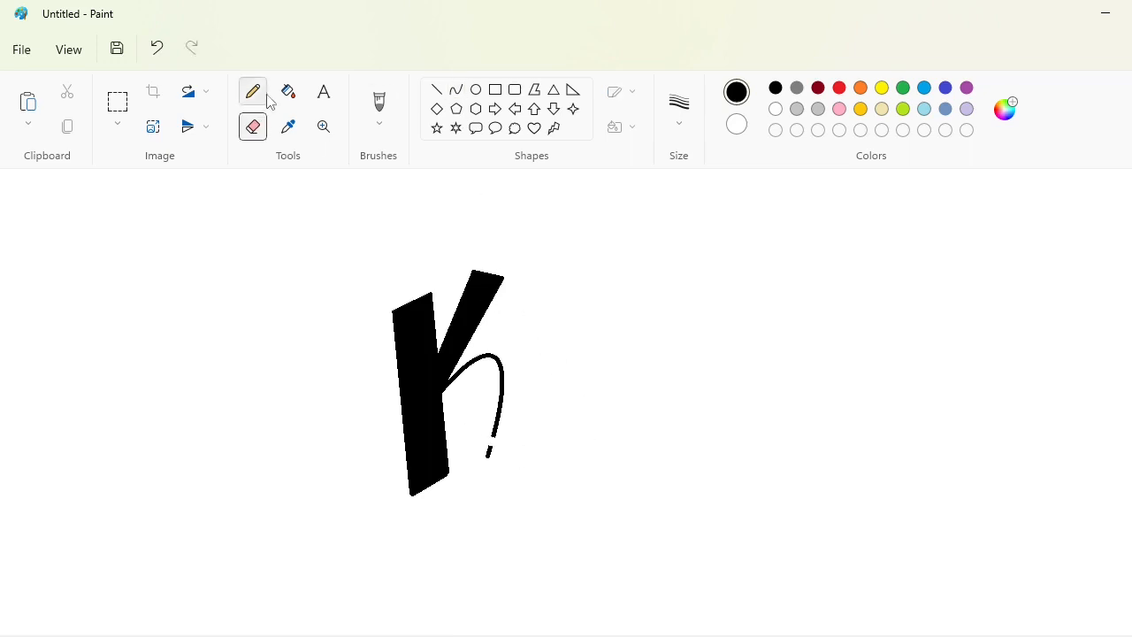
pyautogui.click(289, 91)
pyautogui.click(775, 108)
pyautogui.click(489, 453)
# Draw a new black hooked curve from the leg's lower end and cap its tip with a short straight line.
pyautogui.click(455, 89)
pyautogui.click(776, 87)
pyautogui.moveTo(493, 435)
pyautogui.mouseDown()
pyautogui.moveTo(528, 484)
pyautogui.moveTo(501, 491)
pyautogui.moveTo(585, 437)
pyautogui.mouseUp()
pyautogui.moveTo(558, 462); pyautogui.dragTo(546, 483)
pyautogui.moveTo(573, 460)
pyautogui.mouseDown()
pyautogui.moveTo(589, 468)
pyautogui.moveTo(572, 472)
pyautogui.moveTo(553, 417)
pyautogui.moveTo(461, 356)
pyautogui.mouseUp()
pyautogui.click(436, 89)
# Try to draw the outer edge of the K's leg as one curve, and undo it.
pyautogui.click(457, 91)
pyautogui.moveTo(521, 395); pyautogui.dragTo(524, 495)
pyautogui.moveTo(534, 341); pyautogui.dragTo(544, 291)
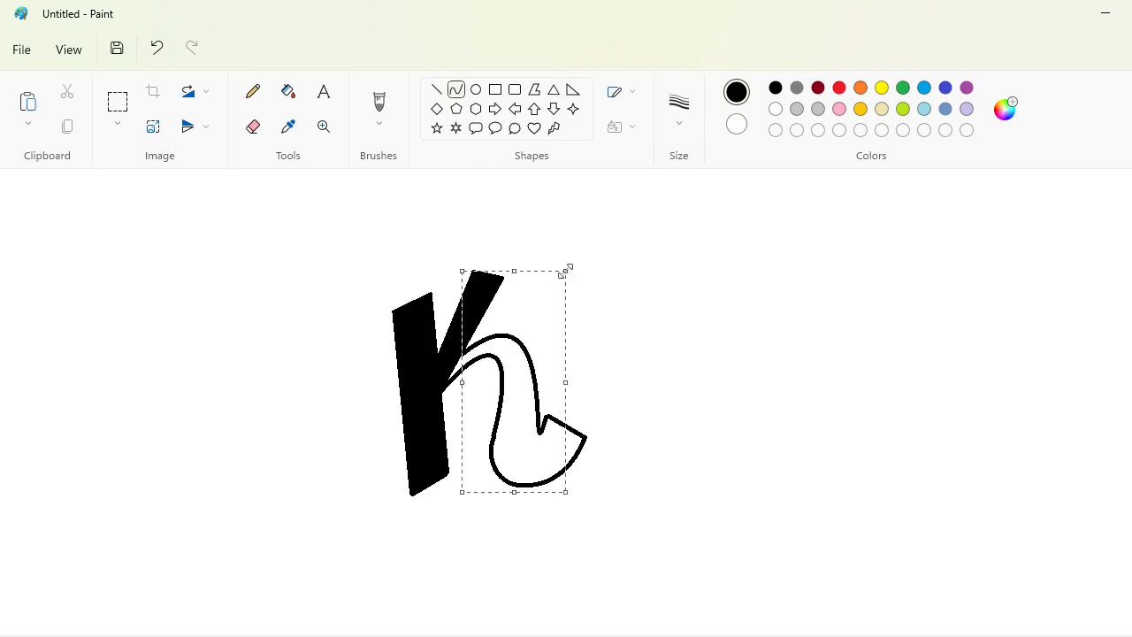
pyautogui.hotkey('ctrl', 'z')
# Draw the outer edge of the K's leg with curves from the hook's tip to the upper arm, and fill the leg black.
pyautogui.moveTo(548, 416)
pyautogui.mouseDown()
pyautogui.moveTo(521, 449)
pyautogui.moveTo(551, 437)
pyautogui.mouseUp()
pyautogui.moveTo(536, 444)
pyautogui.mouseDown()
pyautogui.moveTo(521, 371)
pyautogui.moveTo(510, 440)
pyautogui.mouseUp()
pyautogui.moveTo(519, 392)
pyautogui.mouseDown()
pyautogui.moveTo(492, 344)
pyautogui.moveTo(463, 352)
pyautogui.moveTo(521, 336)
pyautogui.mouseUp()
pyautogui.click(606, 371)
pyautogui.moveTo(485, 336); pyautogui.dragTo(496, 319)
pyautogui.click(595, 323)
pyautogui.click(288, 92)
pyautogui.click(521, 457)
pyautogui.click(253, 126)
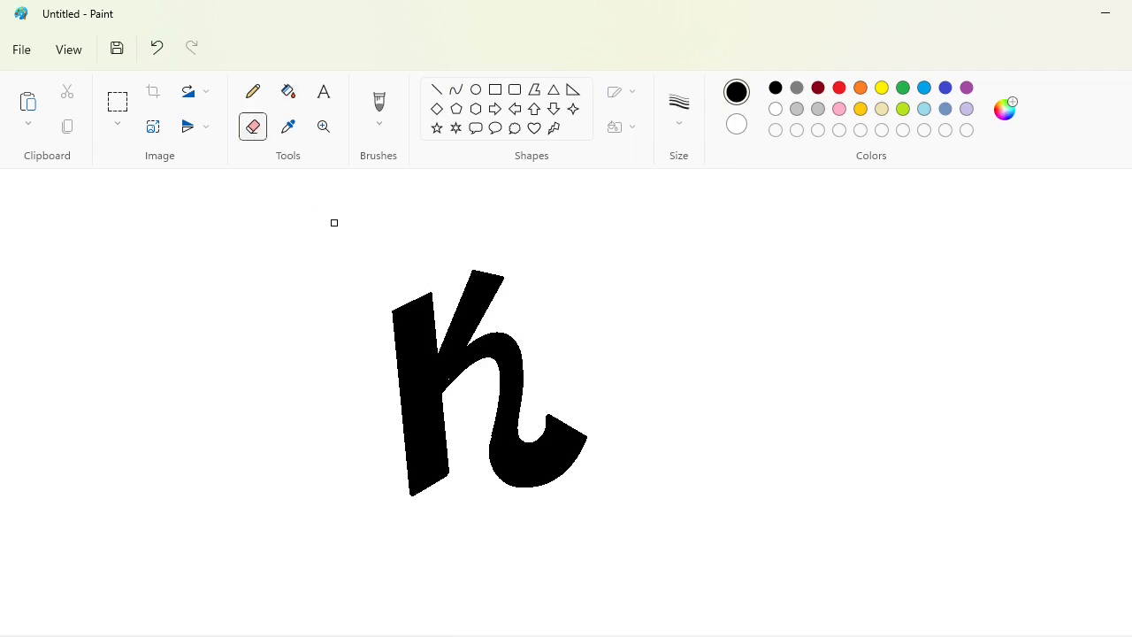
pyautogui.click(253, 91)
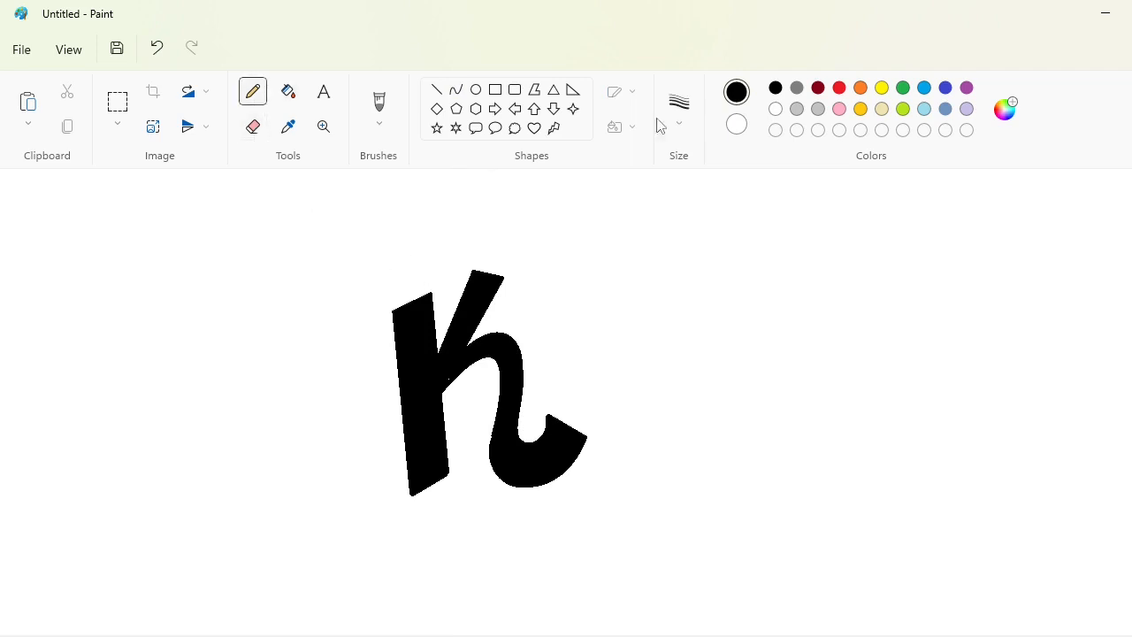
# Outline a short slanted stem for the letter i beside the K with straight lines and fill it black.
pyautogui.click(436, 89)
pyautogui.moveTo(544, 327); pyautogui.dragTo(553, 385)
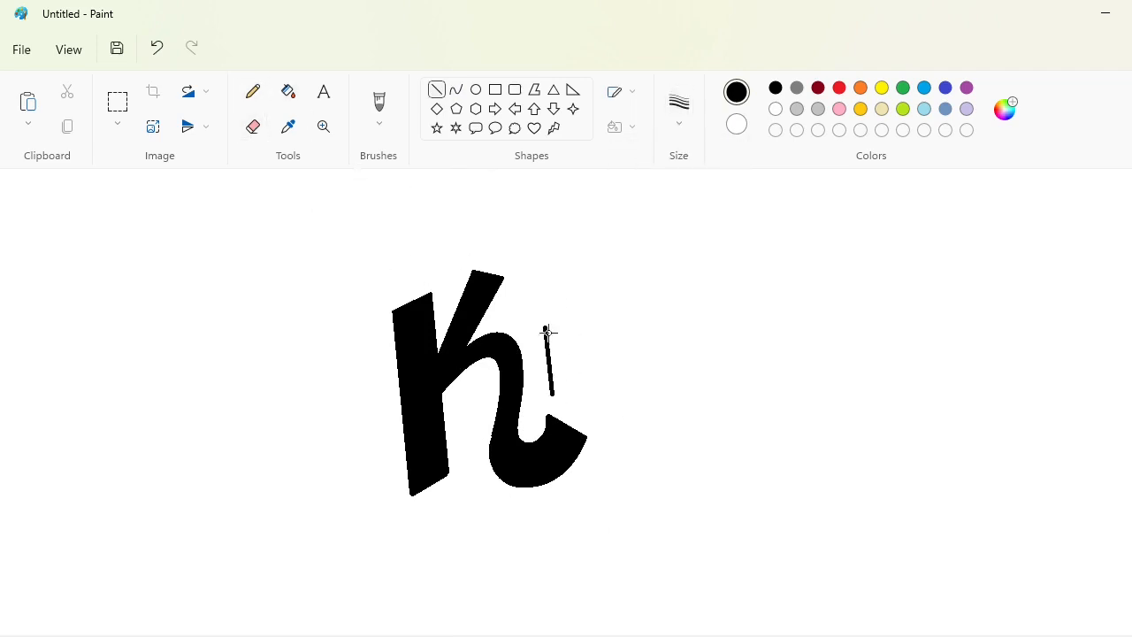
pyautogui.moveTo(575, 312)
pyautogui.mouseDown()
pyautogui.moveTo(589, 386)
pyautogui.moveTo(583, 377)
pyautogui.mouseUp()
pyautogui.click(288, 92)
pyautogui.click(566, 353)
# Draw an oval dot above the i's stem and fill it black.
pyautogui.click(476, 90)
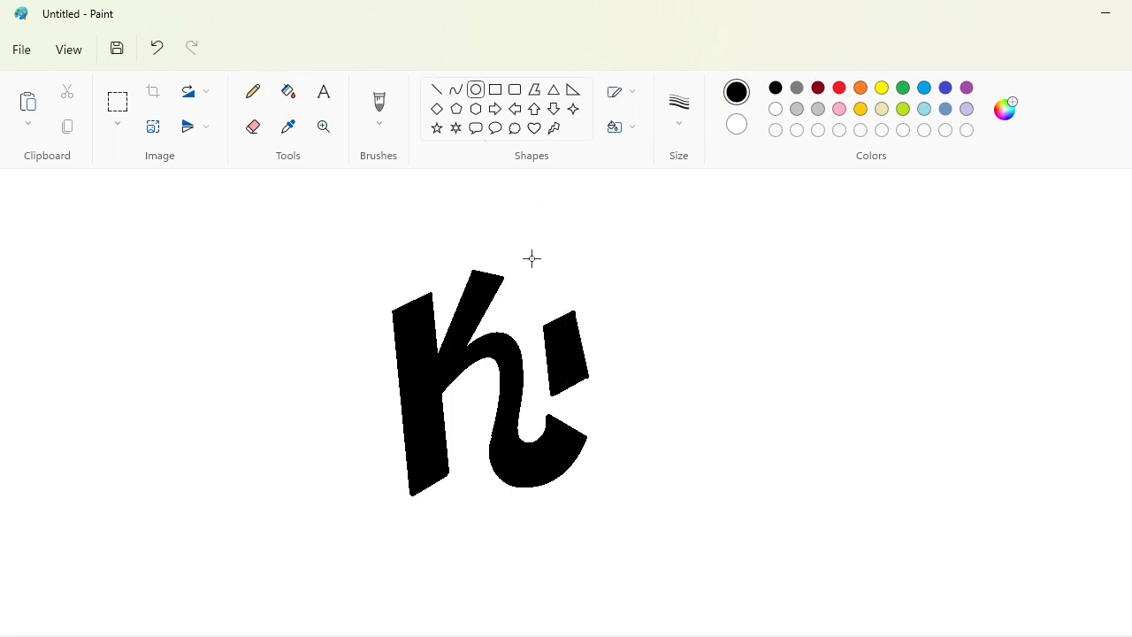
pyautogui.moveTo(529, 256)
pyautogui.mouseDown()
pyautogui.moveTo(576, 292)
pyautogui.moveTo(551, 286)
pyautogui.mouseUp()
pyautogui.click(288, 91)
pyautogui.click(551, 288)
# Outline a T beside the i with straight lines, giving it a slanted stem and a rising crossbar.
pyautogui.scroll(-2, 395, 226)
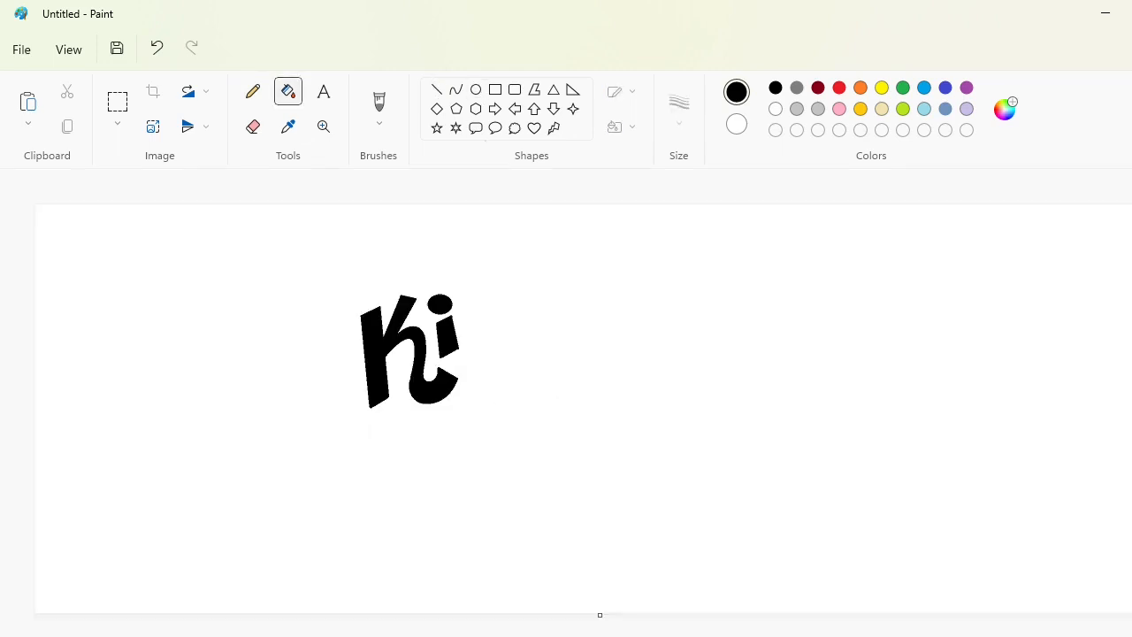
pyautogui.scroll(2, 395, 226)
pyautogui.hscroll(4, 395, 227)
pyautogui.click(436, 90)
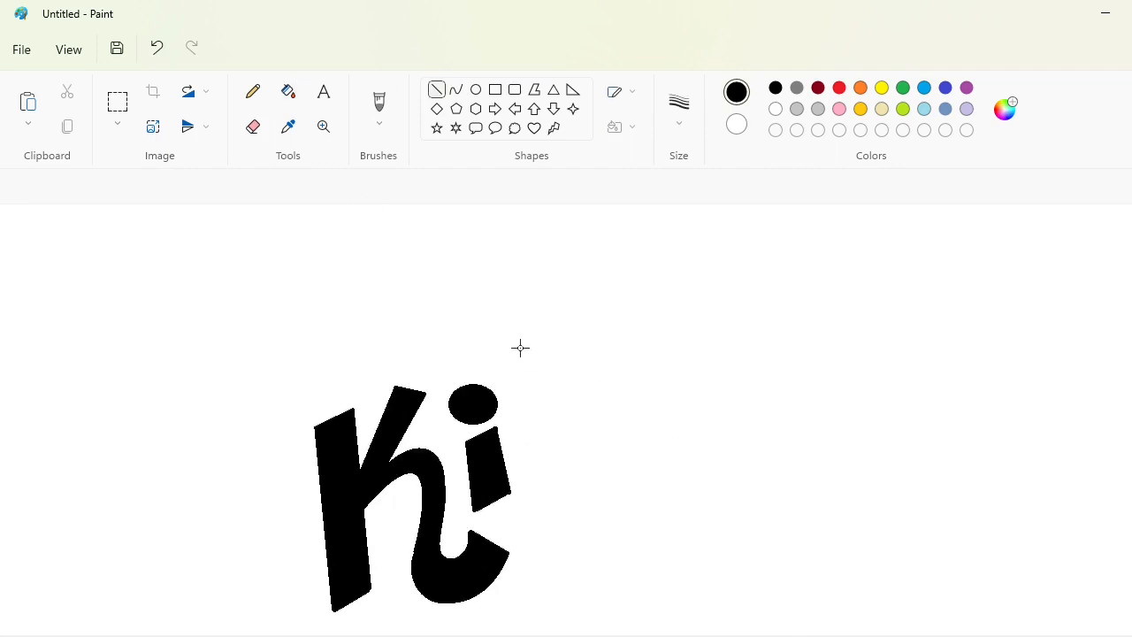
pyautogui.moveTo(520, 348); pyautogui.dragTo(541, 475)
pyautogui.moveTo(554, 334); pyautogui.dragTo(576, 456)
pyautogui.moveTo(476, 365); pyautogui.dragTo(602, 308)
pyautogui.moveTo(473, 349); pyautogui.dragTo(595, 289)
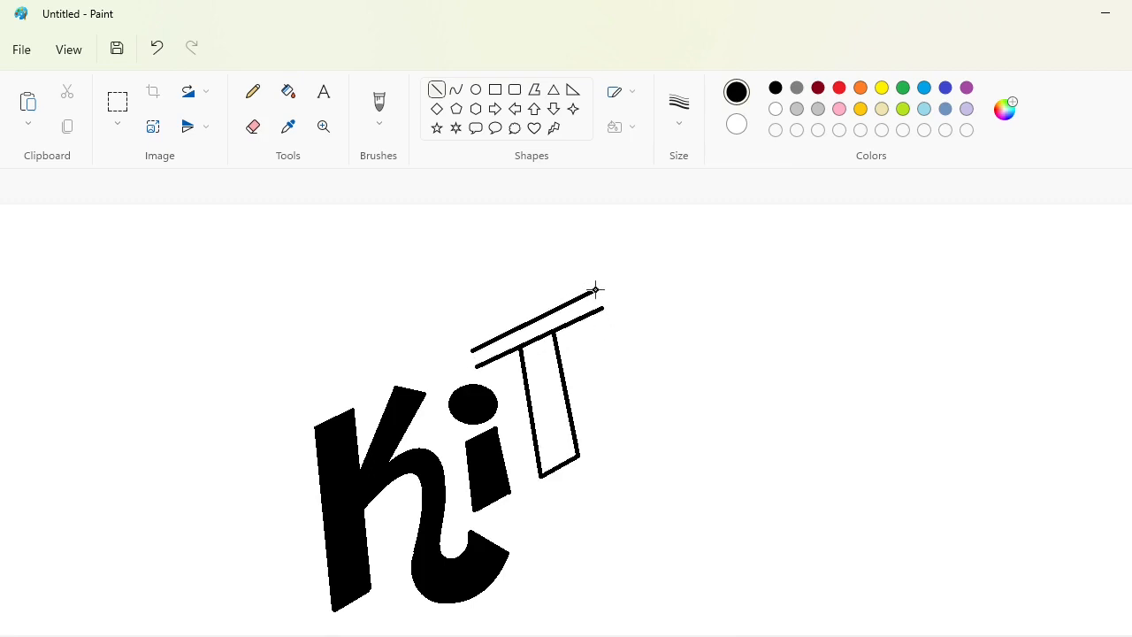
# Fill the T's crossbar and stem black and trim the crossbar's lower end with white.
pyautogui.click(288, 91)
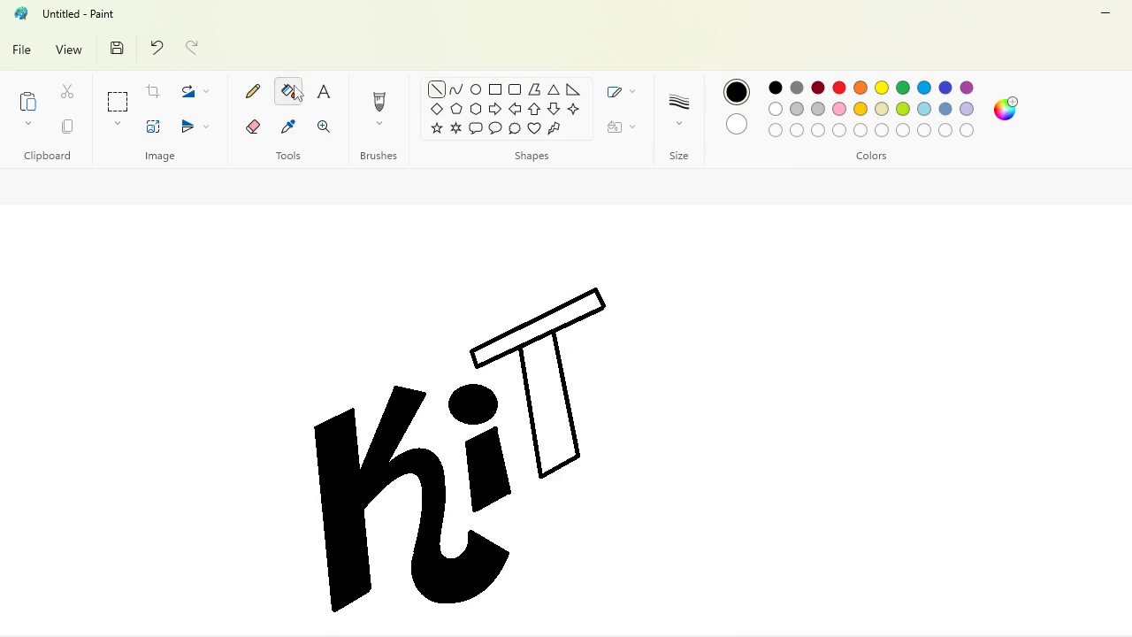
pyautogui.click(538, 329)
pyautogui.click(544, 389)
pyautogui.click(776, 109)
pyautogui.click(474, 359)
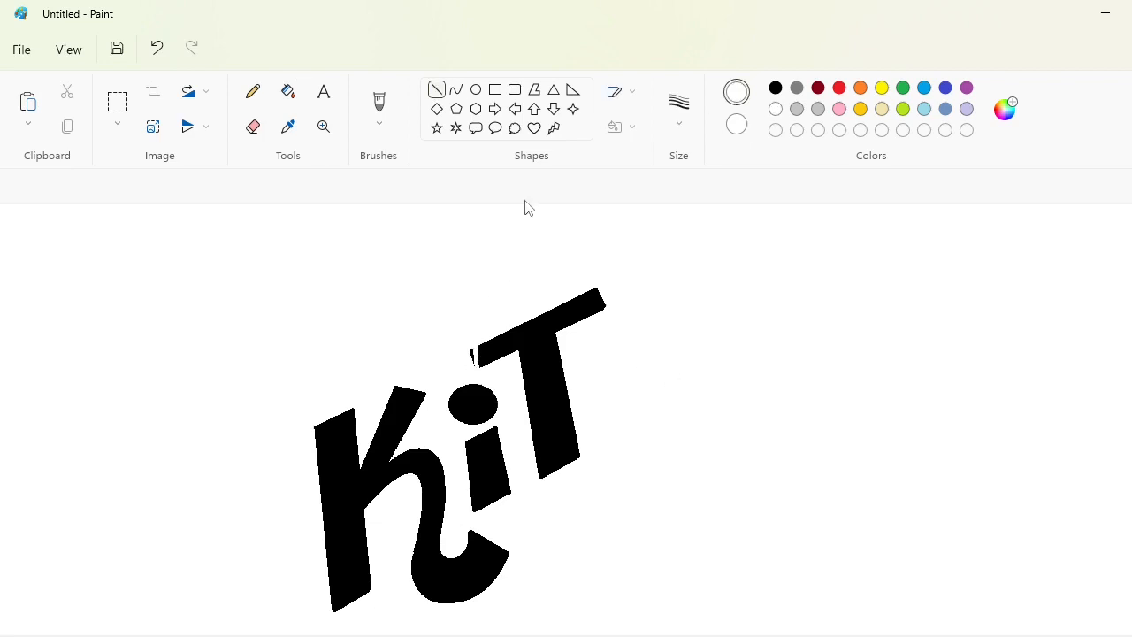
pyautogui.click(253, 127)
# Draw a caret-shaped outline beside the T with black straight lines and fill it black.
pyautogui.click(436, 89)
pyautogui.click(775, 87)
pyautogui.moveTo(618, 353)
pyautogui.mouseDown()
pyautogui.moveTo(637, 314)
pyautogui.moveTo(679, 323)
pyautogui.moveTo(628, 366)
pyautogui.mouseUp()
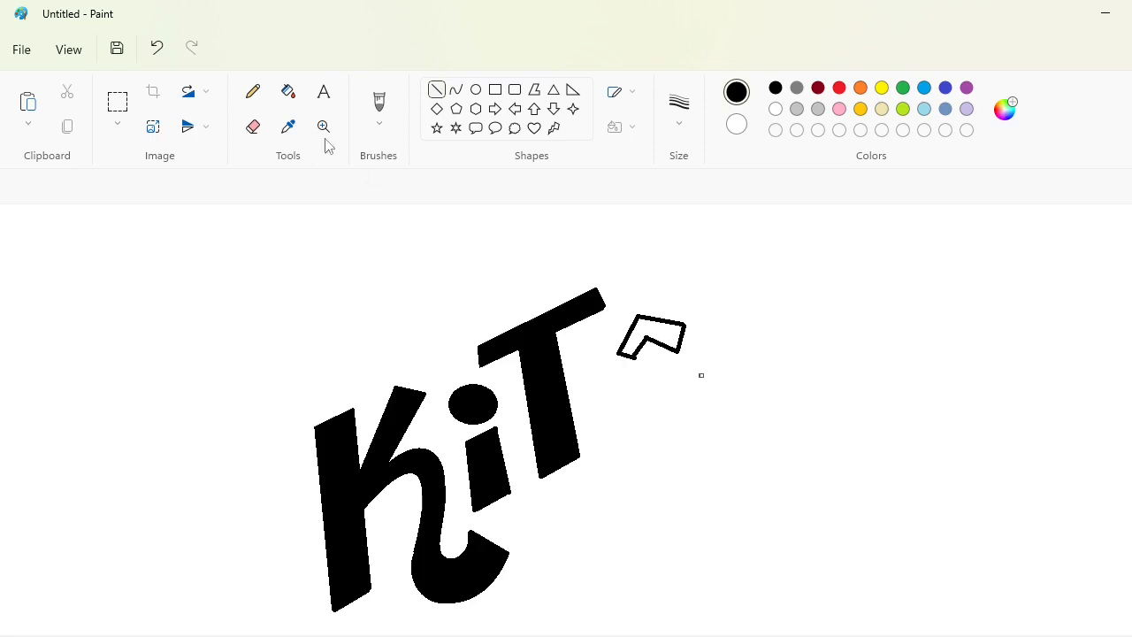
pyautogui.click(288, 92)
pyautogui.click(670, 330)
# Outline the slanted stem of a letter n beside the caret with straight lines and fill it black.
pyautogui.moveTo(672, 630); pyautogui.dragTo(703, 633)
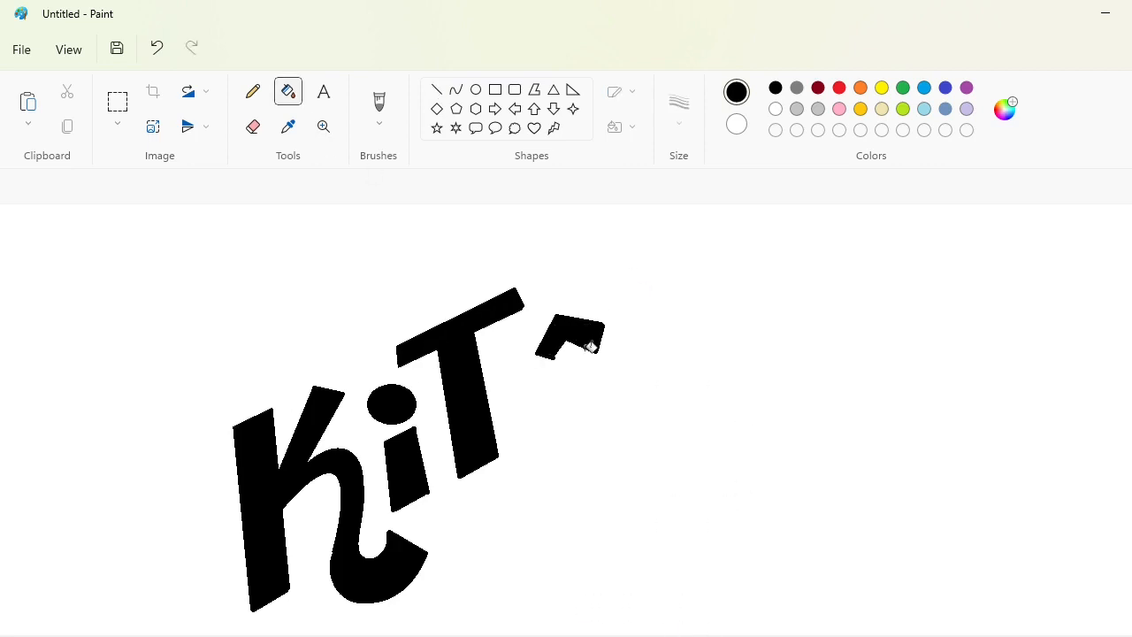
pyautogui.click(437, 89)
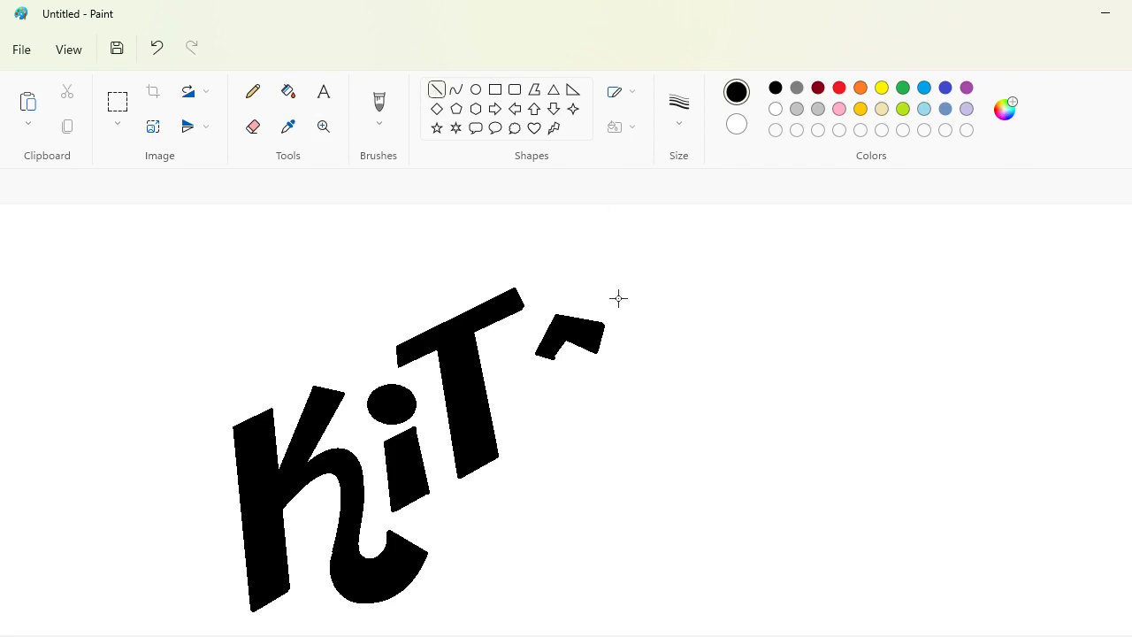
pyautogui.moveTo(615, 305); pyautogui.dragTo(628, 378)
pyautogui.moveTo(638, 295); pyautogui.dragTo(654, 380)
pyautogui.click(288, 91)
pyautogui.moveTo(618, 304)
pyautogui.mouseDown()
pyautogui.moveTo(682, 297)
pyautogui.moveTo(648, 286)
pyautogui.moveTo(677, 277)
pyautogui.moveTo(689, 353)
pyautogui.moveTo(722, 341)
pyautogui.mouseUp()
pyautogui.click(635, 350)
# Outline the n's arch and hooked tail with curves and a short end line, and fill the shape black.
pyautogui.click(455, 89)
pyautogui.moveTo(699, 354)
pyautogui.mouseDown()
pyautogui.moveTo(694, 368)
pyautogui.moveTo(715, 357)
pyautogui.mouseUp()
pyautogui.click(436, 89)
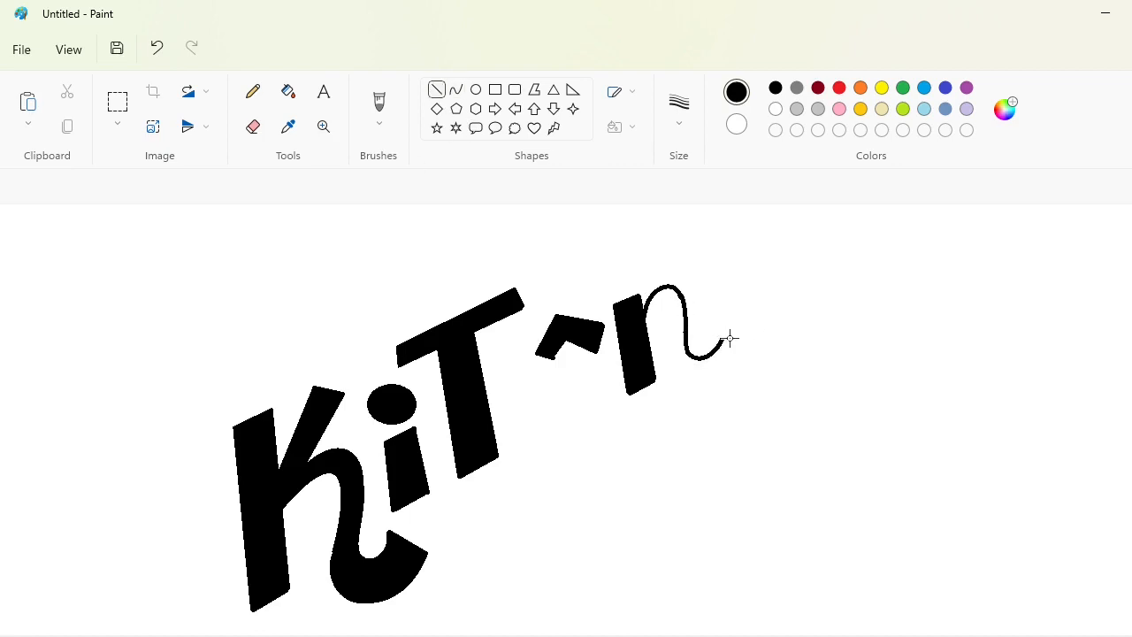
pyautogui.moveTo(734, 345)
pyautogui.mouseDown()
pyautogui.moveTo(674, 354)
pyautogui.moveTo(687, 384)
pyautogui.moveTo(670, 311)
pyautogui.moveTo(675, 333)
pyautogui.moveTo(648, 335)
pyautogui.mouseUp()
pyautogui.hotkey('ctrl', 'z')
pyautogui.click(455, 89)
pyautogui.moveTo(657, 320)
pyautogui.mouseDown()
pyautogui.moveTo(659, 295)
pyautogui.moveTo(648, 315)
pyautogui.mouseUp()
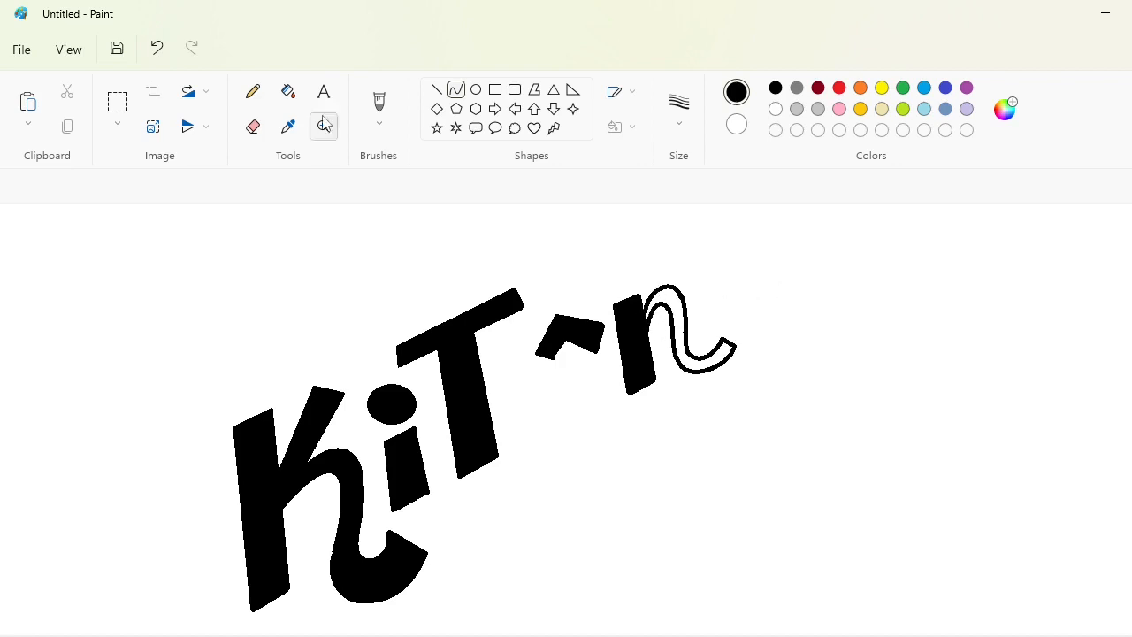
pyautogui.click(289, 91)
pyautogui.click(680, 345)
# Draw a second caret shape above and beyond the n with straight lines and fill it black.
pyautogui.moveTo(725, 634); pyautogui.dragTo(759, 634)
pyautogui.hscroll(2, 758, 634)
pyautogui.click(436, 90)
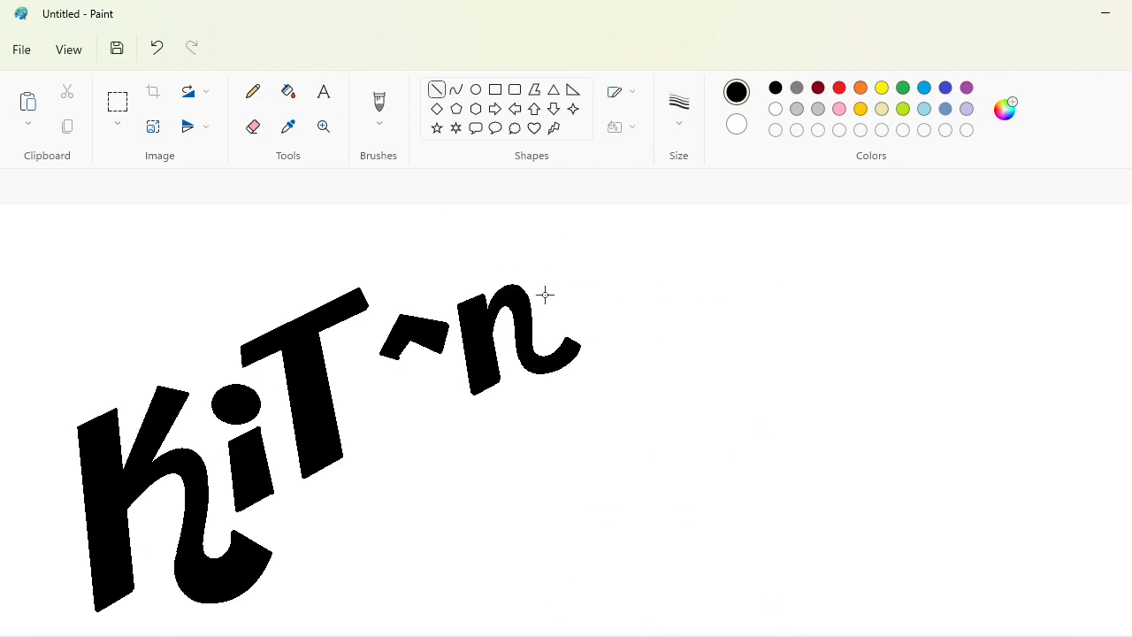
pyautogui.moveTo(539, 274); pyautogui.dragTo(562, 267)
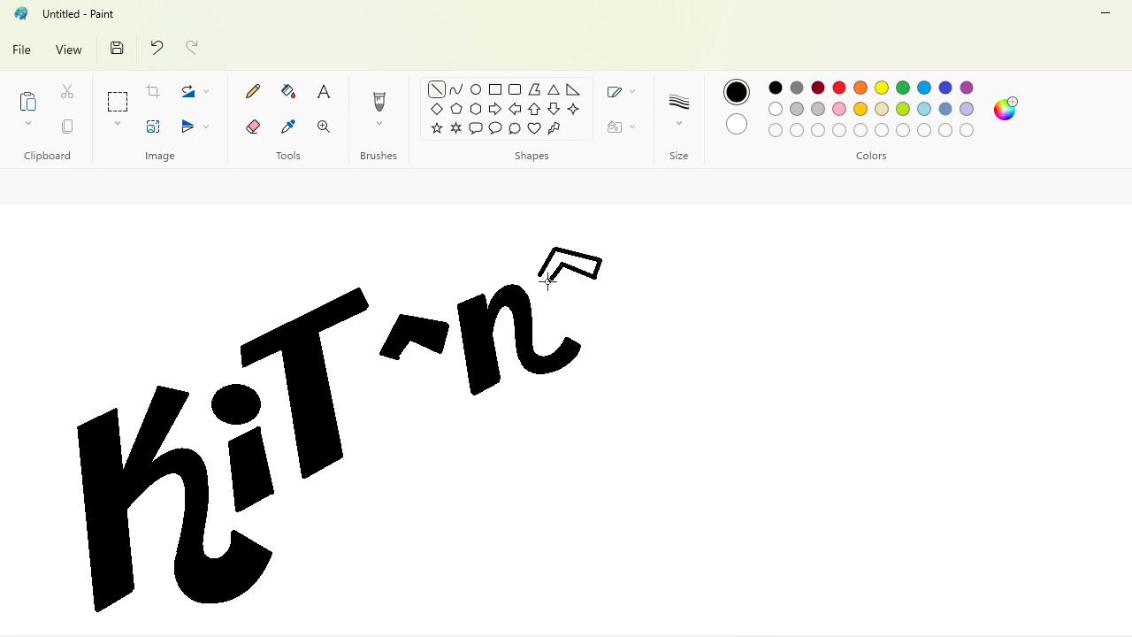
pyautogui.click(287, 92)
pyautogui.click(573, 265)
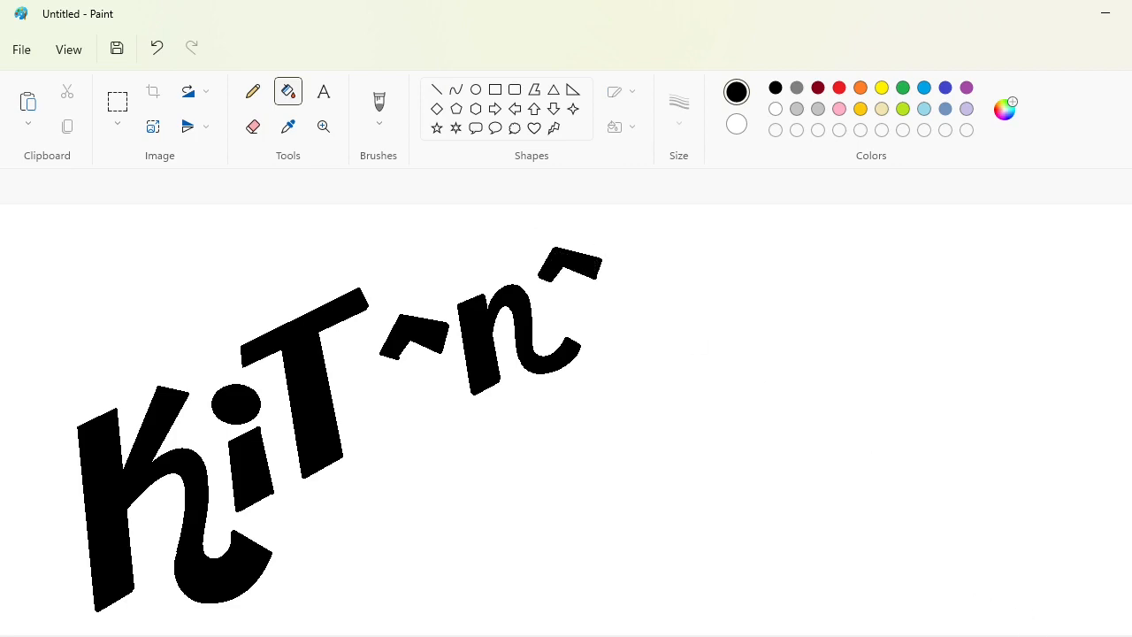
# Copy the area around the K and place the pasted copy in the blank space below the word.
pyautogui.click(1048, 636)
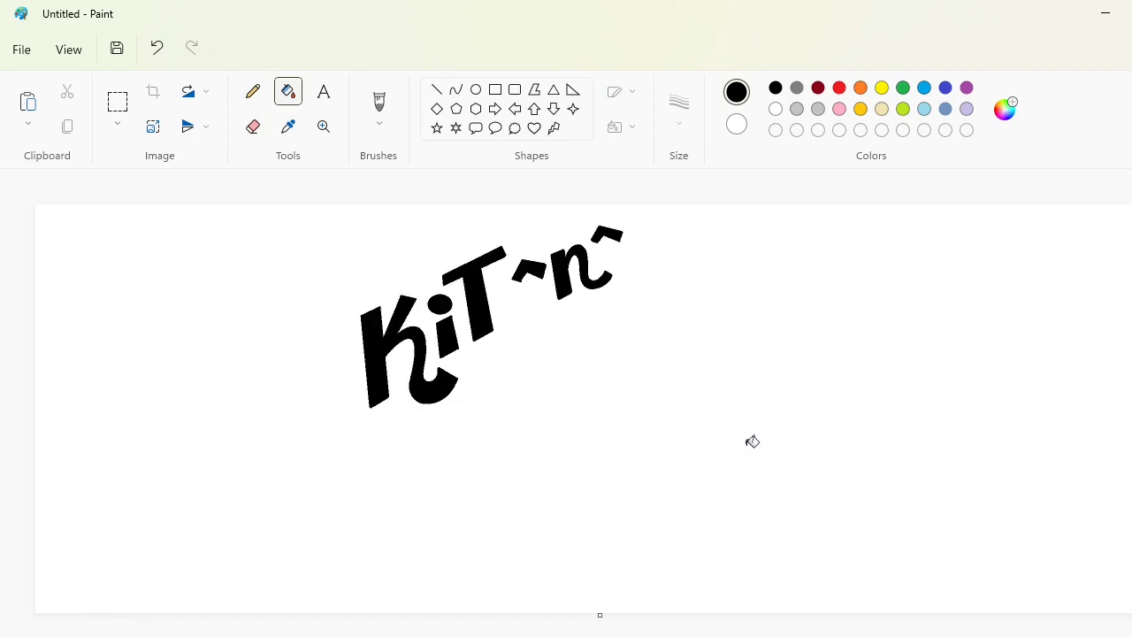
pyautogui.click(117, 101)
pyautogui.moveTo(342, 265); pyautogui.dragTo(478, 467)
pyautogui.hotkey('ctrl', 'c')
pyautogui.hotkey('ctrl', 'v')
pyautogui.moveTo(102, 297); pyautogui.dragTo(675, 452)
# Fill the stray black letter fragments around the copied K with white.
pyautogui.click(288, 92)
pyautogui.click(775, 108)
pyautogui.click(729, 382)
pyautogui.click(711, 429)
pyautogui.click(706, 397)
# Copy the cleaned K, fill the one on the canvas white, and paste the copy just below the T.
pyautogui.click(118, 101)
pyautogui.moveTo(573, 364); pyautogui.dragTo(781, 556)
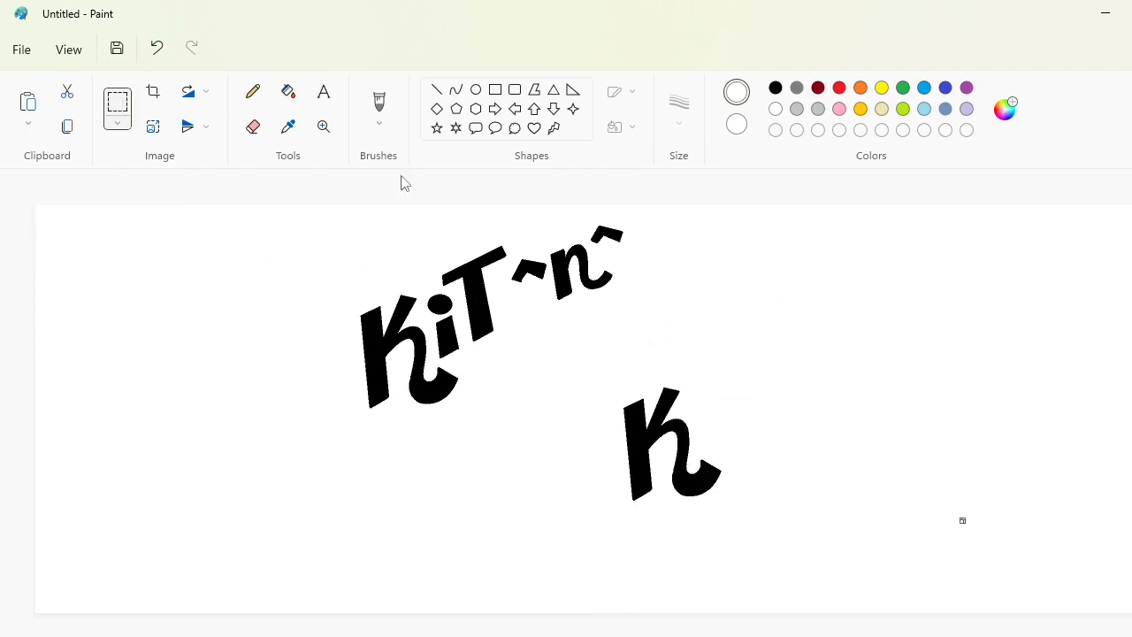
pyautogui.hotkey('ctrl', 'c')
pyautogui.click(288, 92)
pyautogui.click(652, 430)
pyautogui.click(118, 101)
pyautogui.hotkey('ctrl', 'v')
pyautogui.moveTo(152, 291)
pyautogui.mouseDown()
pyautogui.moveTo(535, 386)
pyautogui.moveTo(532, 377)
pyautogui.mouseUp()
pyautogui.click(800, 444)
# Draw a black arc beside the second K as the top of a letter a, and thicken its stroke.
pyautogui.scroll(1, 632, 584)
pyautogui.hscroll(5, 723, 571)
pyautogui.scroll(-1, 723, 571)
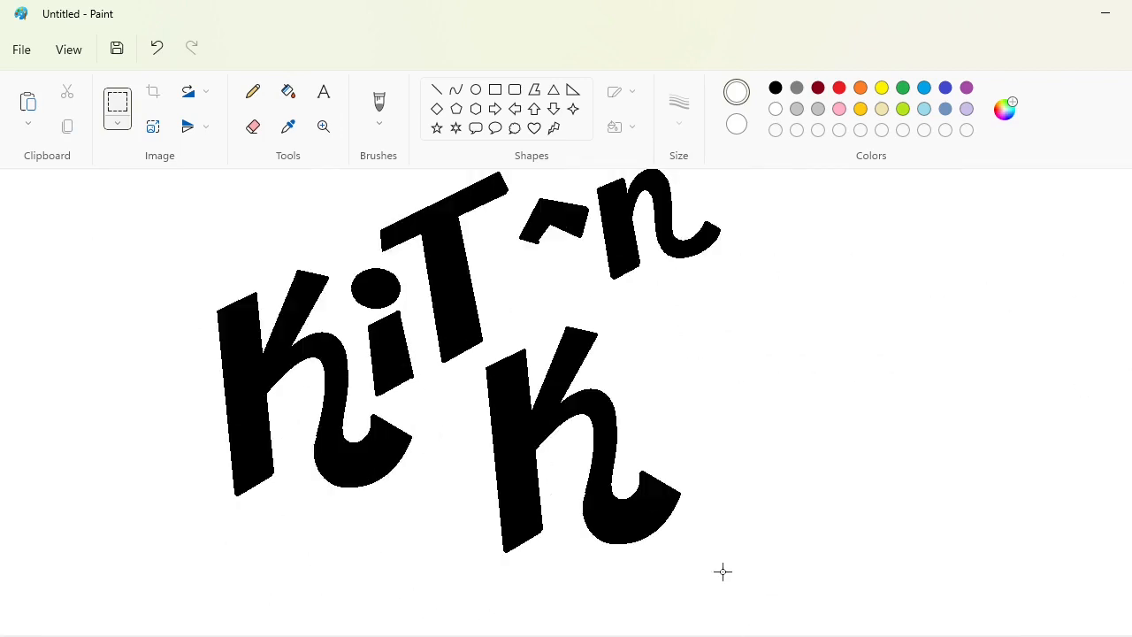
pyautogui.click(457, 89)
pyautogui.click(778, 89)
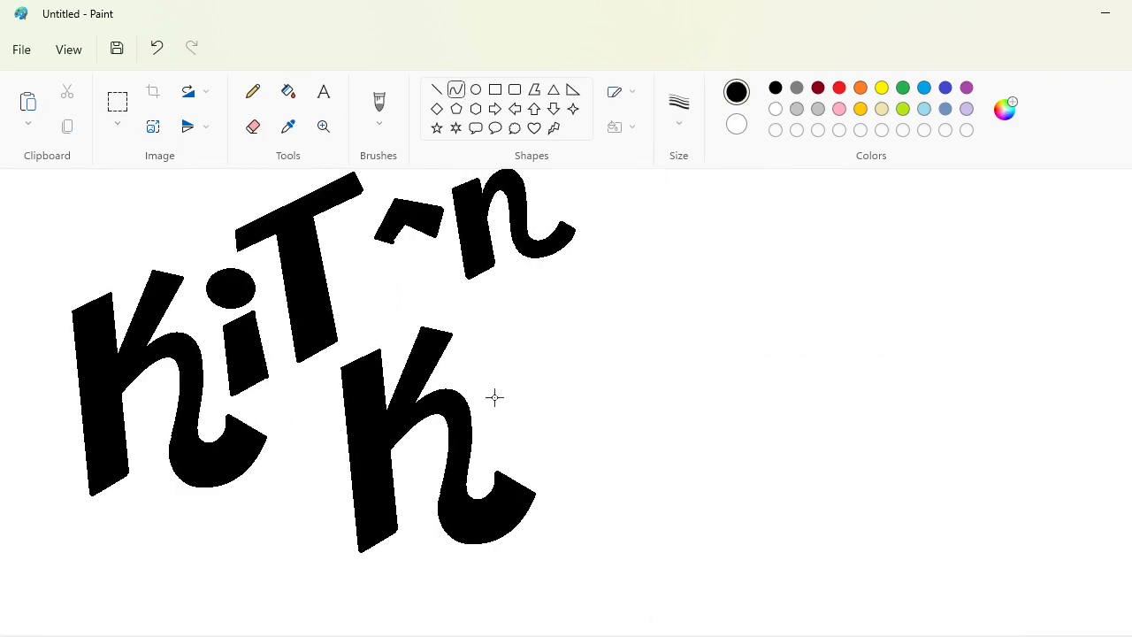
pyautogui.moveTo(494, 397)
pyautogui.mouseDown()
pyautogui.moveTo(589, 374)
pyautogui.moveTo(545, 348)
pyautogui.moveTo(570, 316)
pyautogui.mouseUp()
pyautogui.click(570, 317)
pyautogui.hotkey('ctrl', '+')
pyautogui.hotkey('ctrl', '+')
pyautogui.hotkey('ctrl', '+')
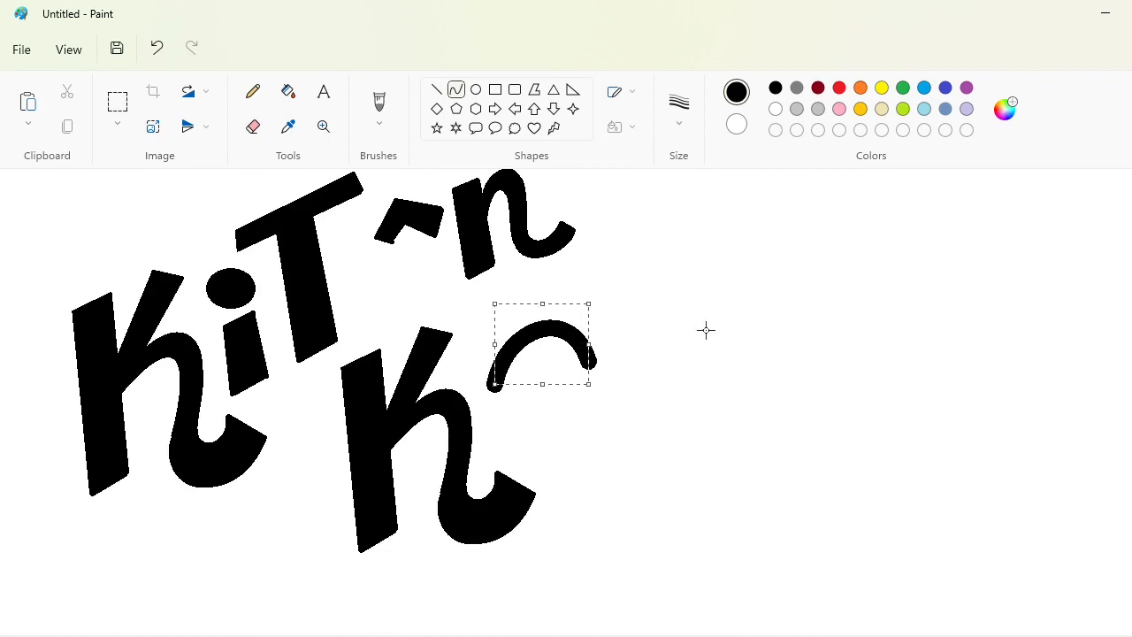
# Complete the letter a with thick curves for its side and round loop, and a short diagonal tail.
pyautogui.moveTo(592, 362)
pyautogui.mouseDown()
pyautogui.moveTo(543, 449)
pyautogui.moveTo(593, 404)
pyautogui.moveTo(568, 432)
pyautogui.moveTo(579, 452)
pyautogui.moveTo(537, 423)
pyautogui.moveTo(581, 404)
pyautogui.mouseUp()
pyautogui.moveTo(550, 420)
pyautogui.mouseDown()
pyautogui.moveTo(508, 430)
pyautogui.moveTo(493, 450)
pyautogui.mouseUp()
pyautogui.moveTo(539, 393); pyautogui.dragTo(535, 354)
pyautogui.click(728, 394)
pyautogui.click(437, 89)
pyautogui.moveTo(581, 403); pyautogui.dragTo(612, 437)
pyautogui.click(668, 393)
# Cut the a's two rounded ends straight with white lines and fill the leftover tips white.
pyautogui.click(678, 126)
pyautogui.click(679, 237)
pyautogui.click(775, 108)
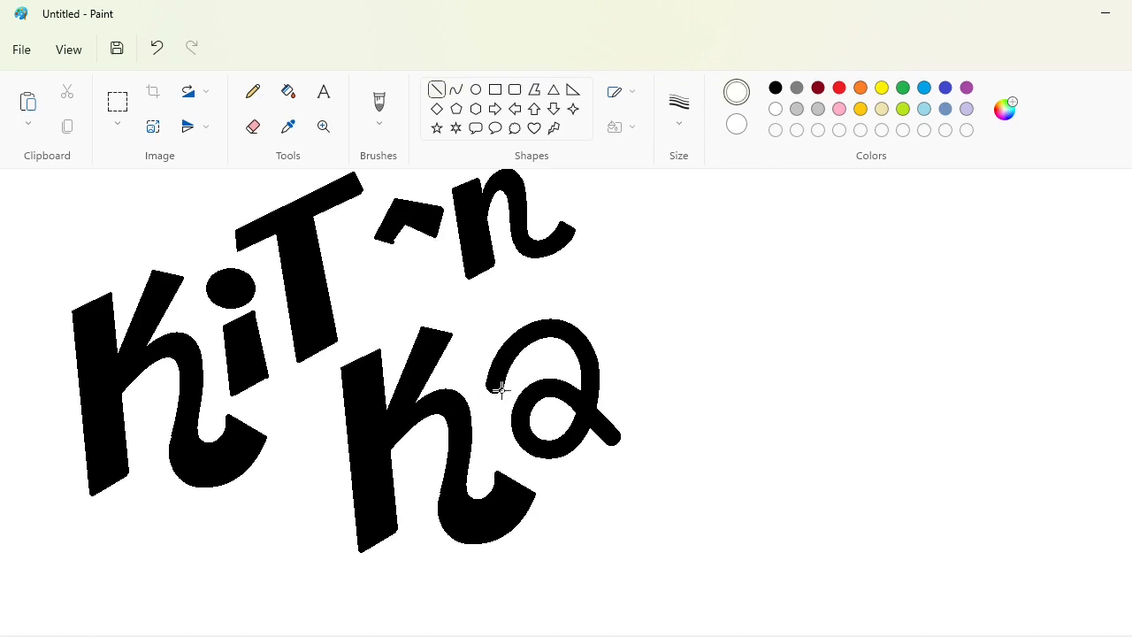
pyautogui.click(288, 91)
pyautogui.click(500, 387)
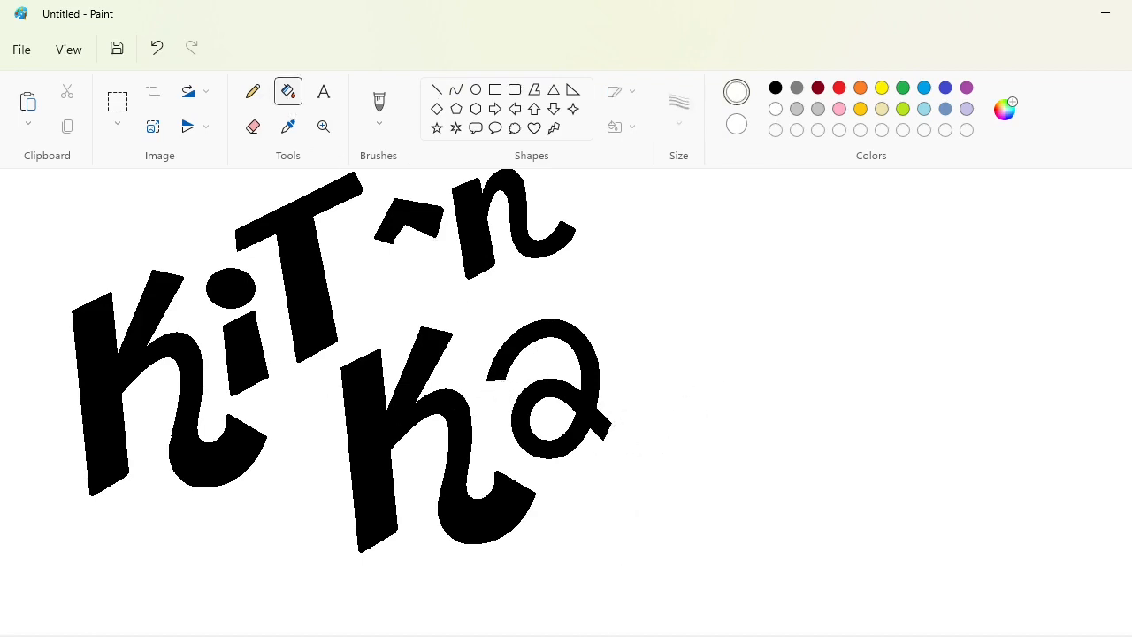
# Select the area around the T and place a copy of it in the blank space beyond the lettering.
pyautogui.hscroll(3, 622, 567)
pyautogui.hscroll(-3, 617, 602)
pyautogui.scroll(3, 618, 531)
pyautogui.click(117, 102)
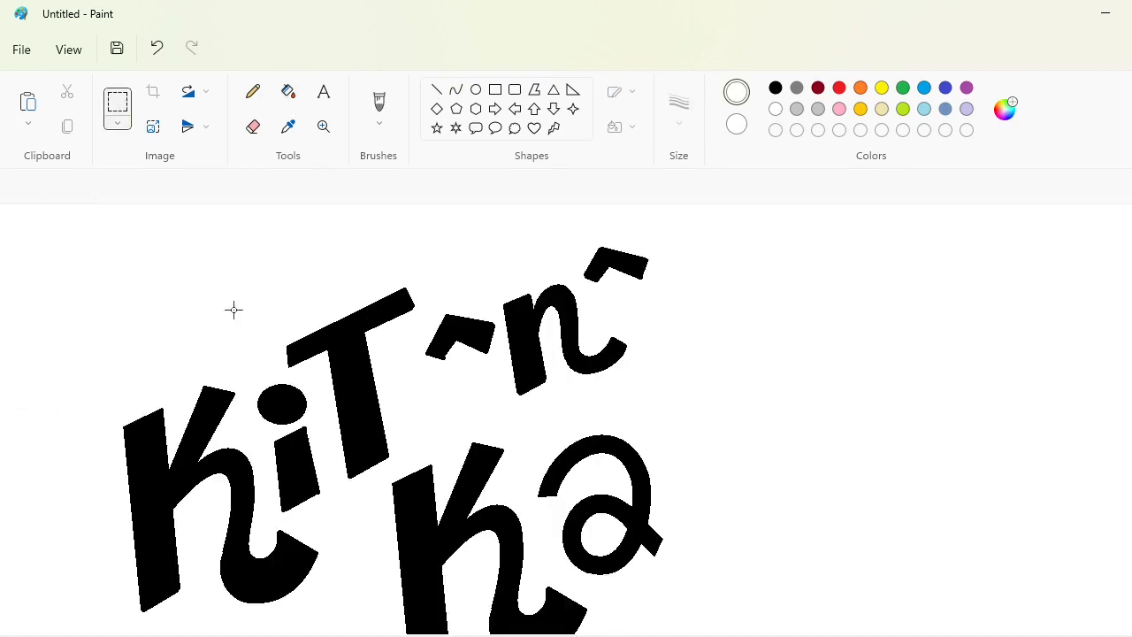
pyautogui.moveTo(232, 286); pyautogui.dragTo(484, 491)
pyautogui.moveTo(372, 435)
pyautogui.mouseDown()
pyautogui.moveTo(175, 354)
pyautogui.moveTo(988, 485)
pyautogui.mouseUp()
# Fill the stray black letter fragments around the copied T with white.
pyautogui.click(288, 91)
pyautogui.click(898, 455)
pyautogui.click(912, 515)
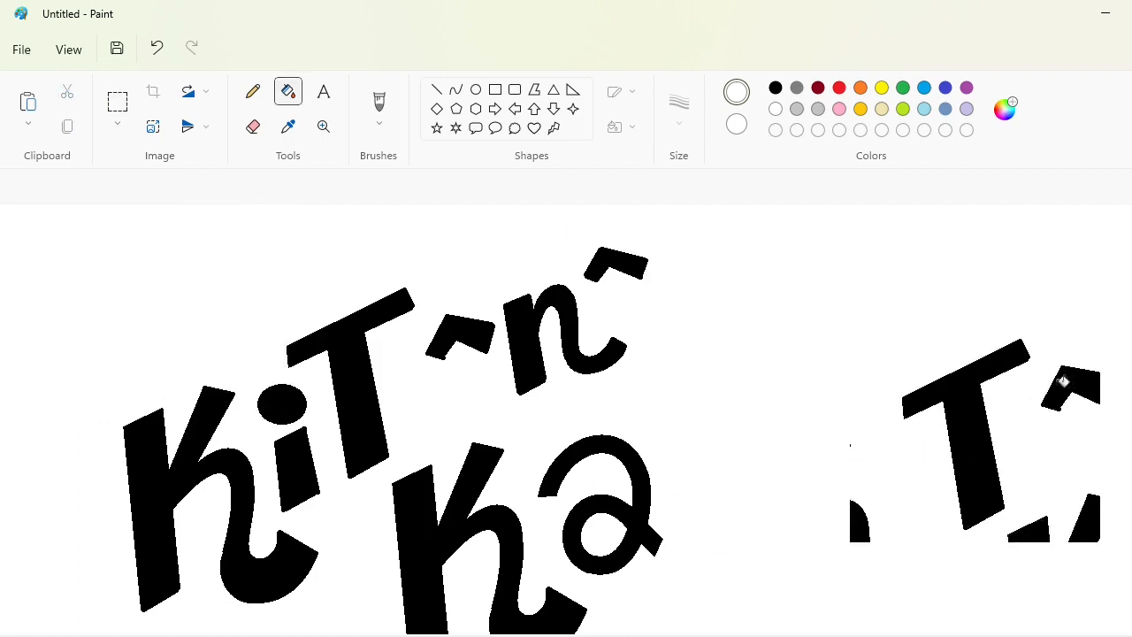
pyautogui.click(1063, 380)
pyautogui.click(1087, 522)
pyautogui.click(1030, 531)
# Copy the isolated T, fill the original white, and place the copy beside the a in the second line.
pyautogui.click(253, 127)
pyautogui.click(117, 102)
pyautogui.moveTo(794, 253); pyautogui.dragTo(1122, 581)
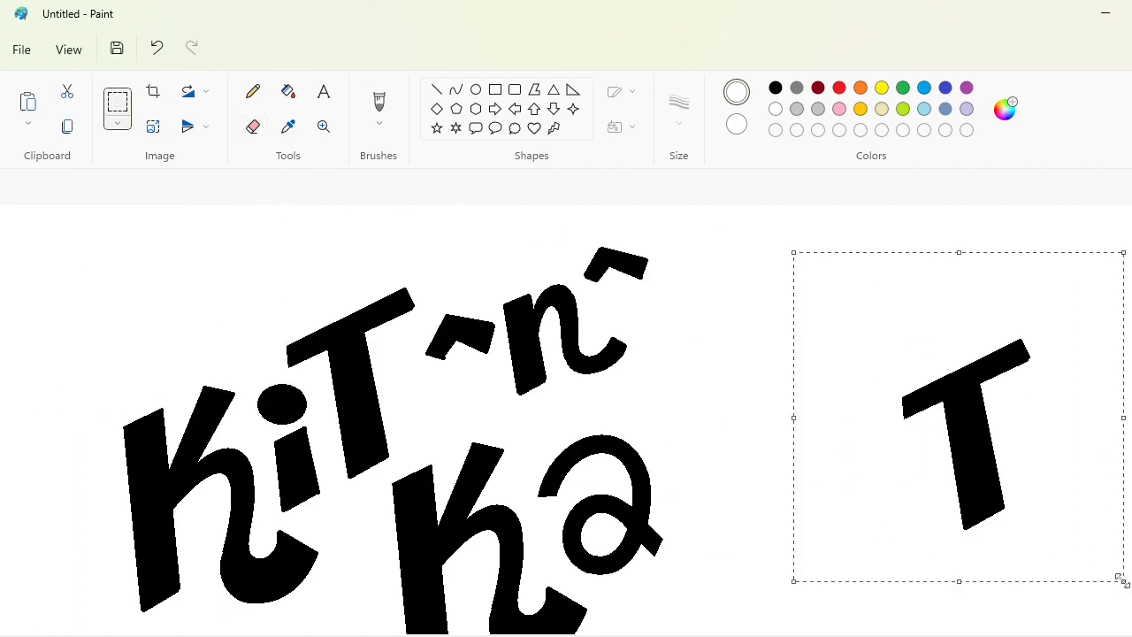
pyautogui.hotkey('ctrl', 'c')
pyautogui.click(289, 91)
pyautogui.click(985, 434)
pyautogui.hotkey('ctrl', 'v')
pyautogui.moveTo(253, 427); pyautogui.dragTo(683, 440)
pyautogui.press('Escape')
pyautogui.click(950, 463)
# Draw a black oval after the second-line T, adjust its shape and position, and thicken its outline into a heavy ring.
pyautogui.hscroll(3, 815, 614)
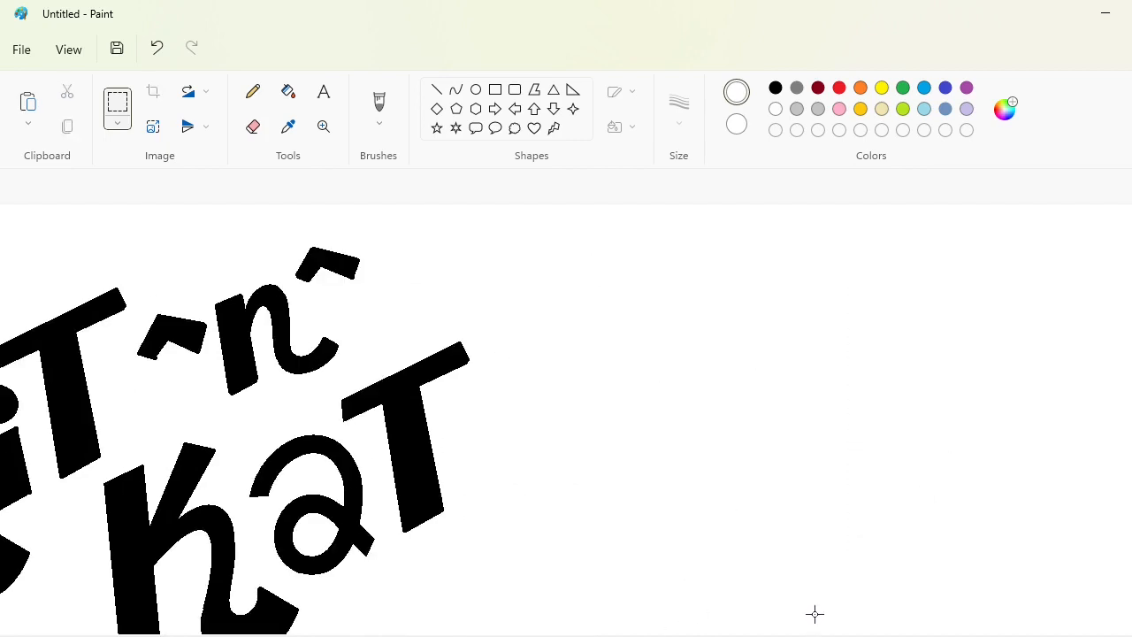
pyautogui.click(476, 89)
pyautogui.click(776, 87)
pyautogui.moveTo(484, 352)
pyautogui.mouseDown()
pyautogui.moveTo(572, 432)
pyautogui.moveTo(586, 503)
pyautogui.mouseUp()
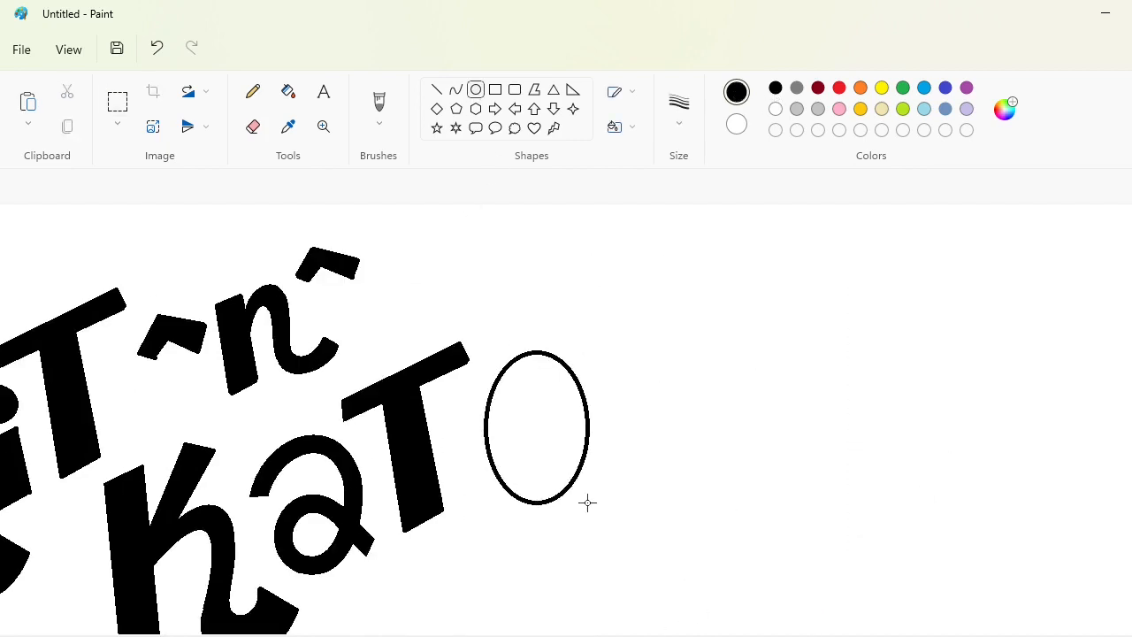
pyautogui.moveTo(536, 427)
pyautogui.mouseDown()
pyautogui.moveTo(513, 440)
pyautogui.moveTo(530, 455)
pyautogui.moveTo(531, 441)
pyautogui.mouseUp()
pyautogui.moveTo(467, 433); pyautogui.dragTo(499, 421)
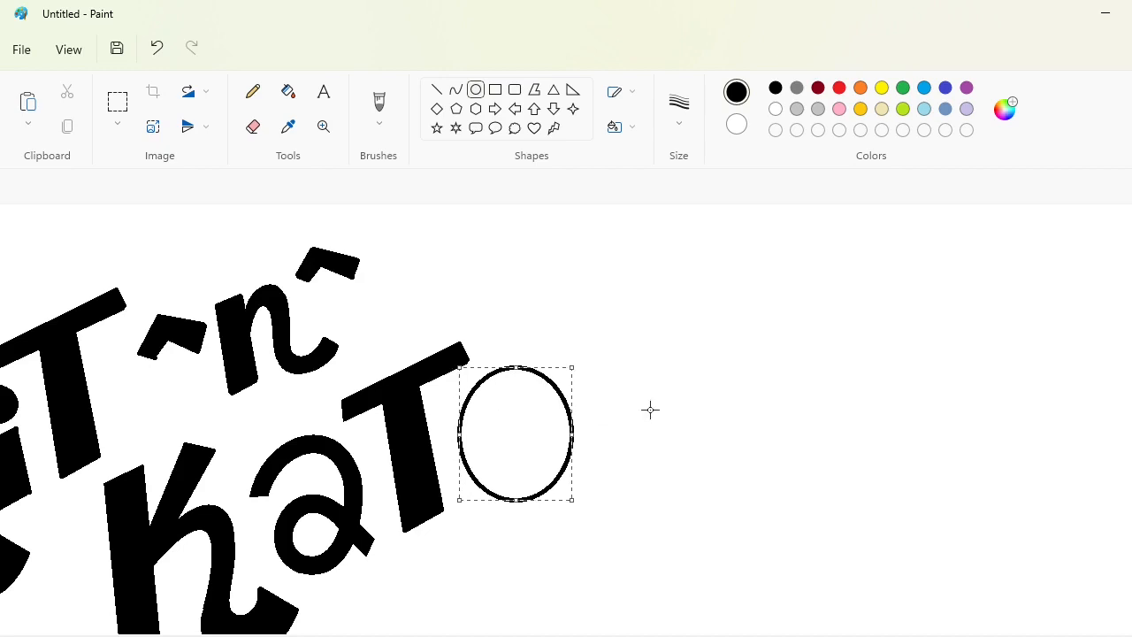
pyautogui.hotkey('ctrl', '+')
pyautogui.hotkey('ctrl', '+')
pyautogui.hotkey('ctrl', '+')
pyautogui.hotkey('ctrl', '+')
pyautogui.hotkey('ctrl', '+')
pyautogui.hotkey('ctrl', '+')
pyautogui.hotkey('ctrl', '+')
pyautogui.hotkey('ctrl', '+')
pyautogui.hotkey('ctrl', '+')
pyautogui.hotkey('ctrl', '+')
pyautogui.hotkey('ctrl', '+')
pyautogui.hotkey('ctrl', '+')
pyautogui.click(650, 409)
# Draw a slanted black line across the ring and fill the area above it black to form an e.
pyautogui.click(437, 89)
pyautogui.click(776, 109)
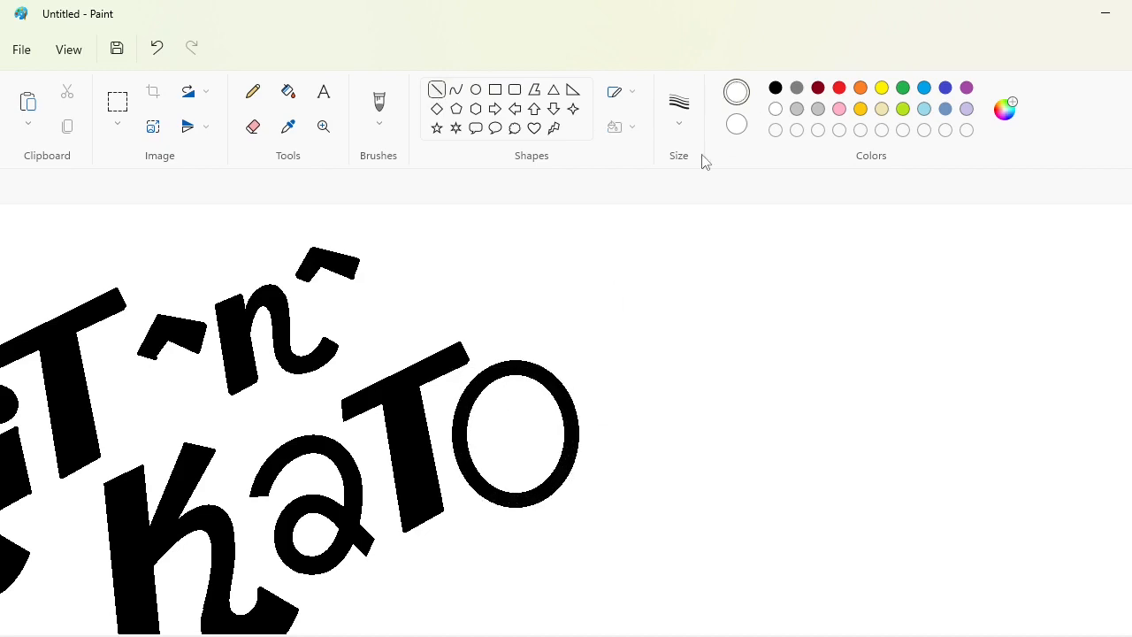
pyautogui.click(680, 122)
pyautogui.click(679, 273)
pyautogui.click(776, 87)
pyautogui.moveTo(475, 468)
pyautogui.mouseDown()
pyautogui.moveTo(554, 416)
pyautogui.moveTo(600, 403)
pyautogui.mouseUp()
pyautogui.click(636, 416)
pyautogui.click(288, 91)
pyautogui.click(517, 409)
# Cut a white opening through the e's ring just below the outer end of its slanted crossbar.
pyautogui.click(437, 89)
pyautogui.click(775, 109)
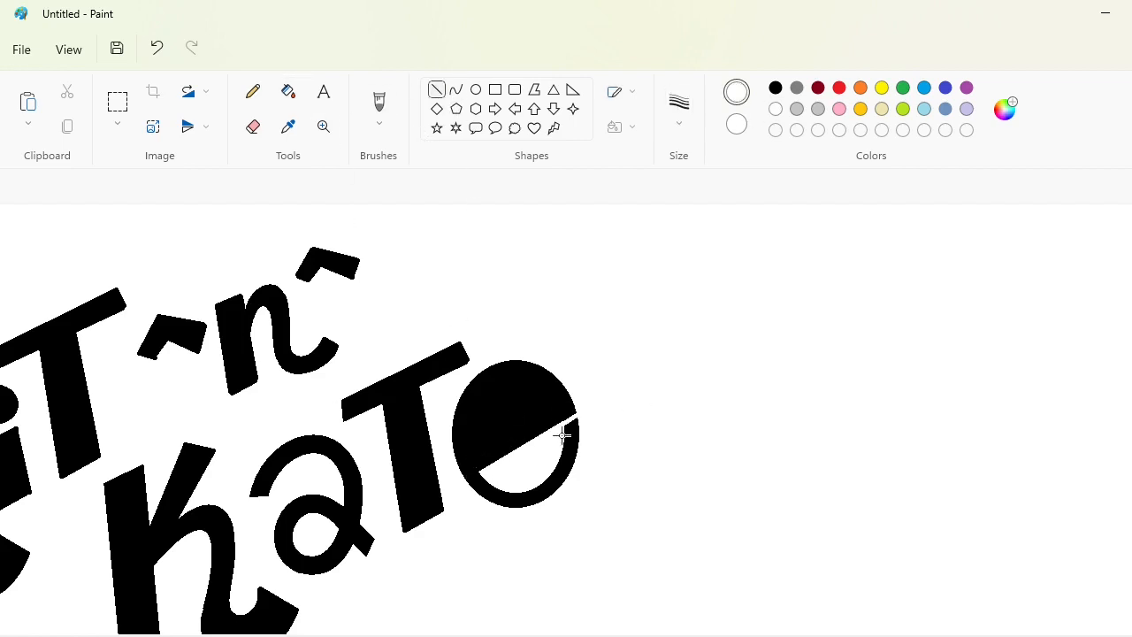
pyautogui.click(288, 91)
# Outline a lengthwise stripe on the first K's stem and a crosswise band on its upper arm, and fill both purple.
pyautogui.scroll(4, 831, 598)
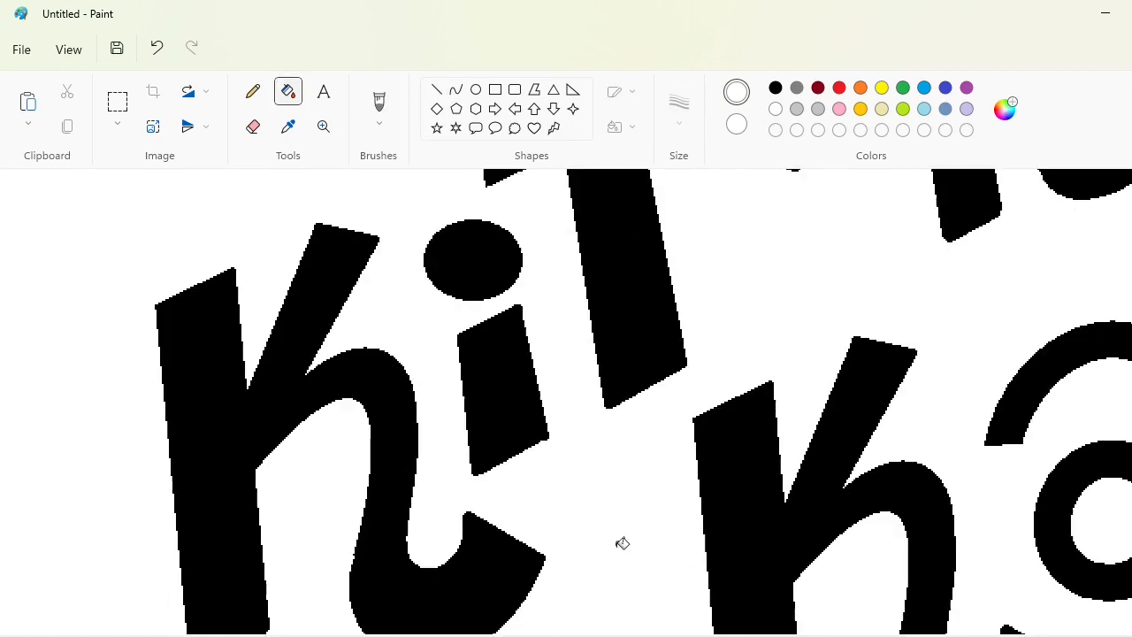
pyautogui.click(437, 89)
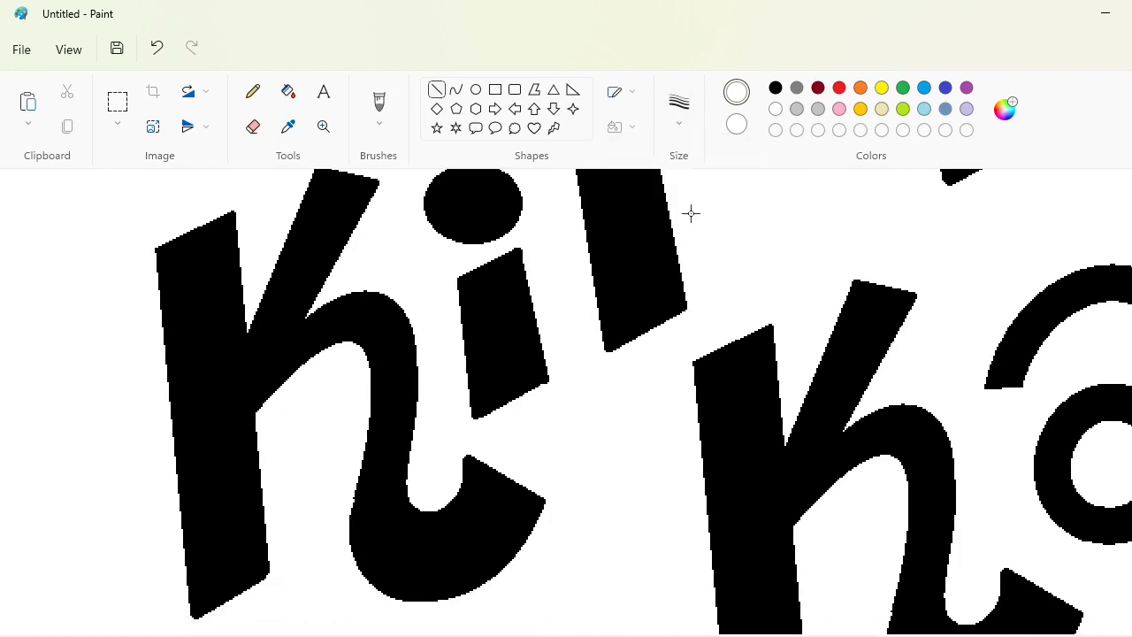
pyautogui.click(967, 88)
pyautogui.moveTo(173, 226); pyautogui.dragTo(215, 631)
pyautogui.moveTo(201, 209); pyautogui.dragTo(248, 623)
pyautogui.moveTo(292, 188); pyautogui.dragTo(385, 218)
pyautogui.moveTo(279, 214); pyautogui.dragTo(400, 258)
pyautogui.click(288, 91)
pyautogui.click(192, 265)
pyautogui.click(324, 215)
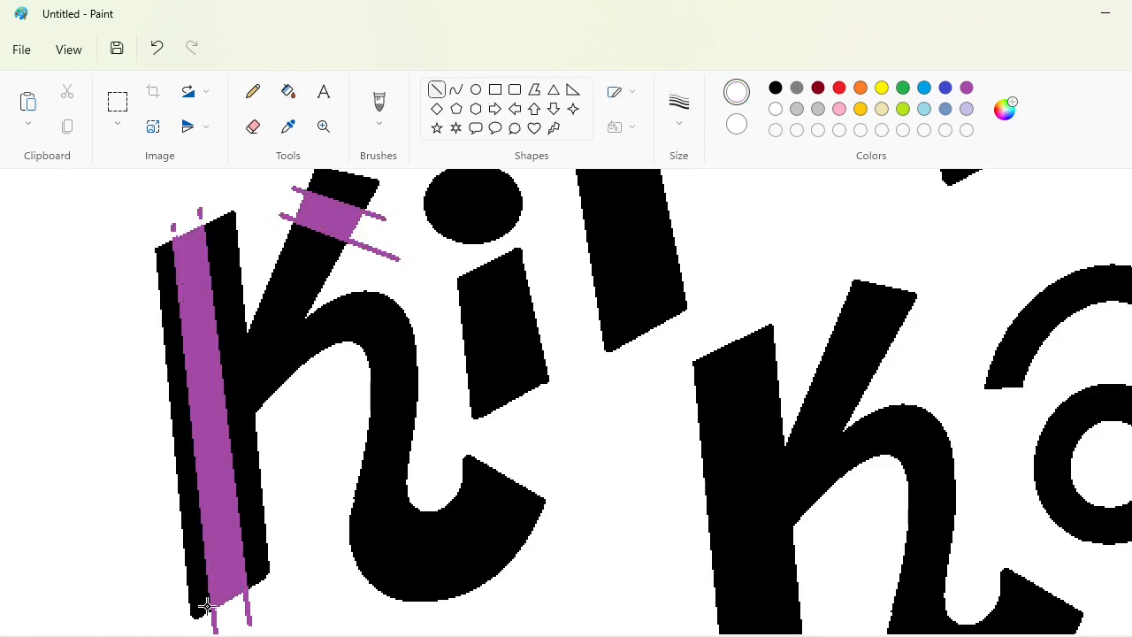
# Trim the first K's purple lines at the letter edges with white lines and fill the leftover ends white.
pyautogui.moveTo(302, 188); pyautogui.dragTo(285, 229)
pyautogui.moveTo(378, 201)
pyautogui.mouseDown()
pyautogui.moveTo(338, 248)
pyautogui.moveTo(350, 252)
pyautogui.mouseUp()
pyautogui.click(288, 91)
pyautogui.click(200, 212)
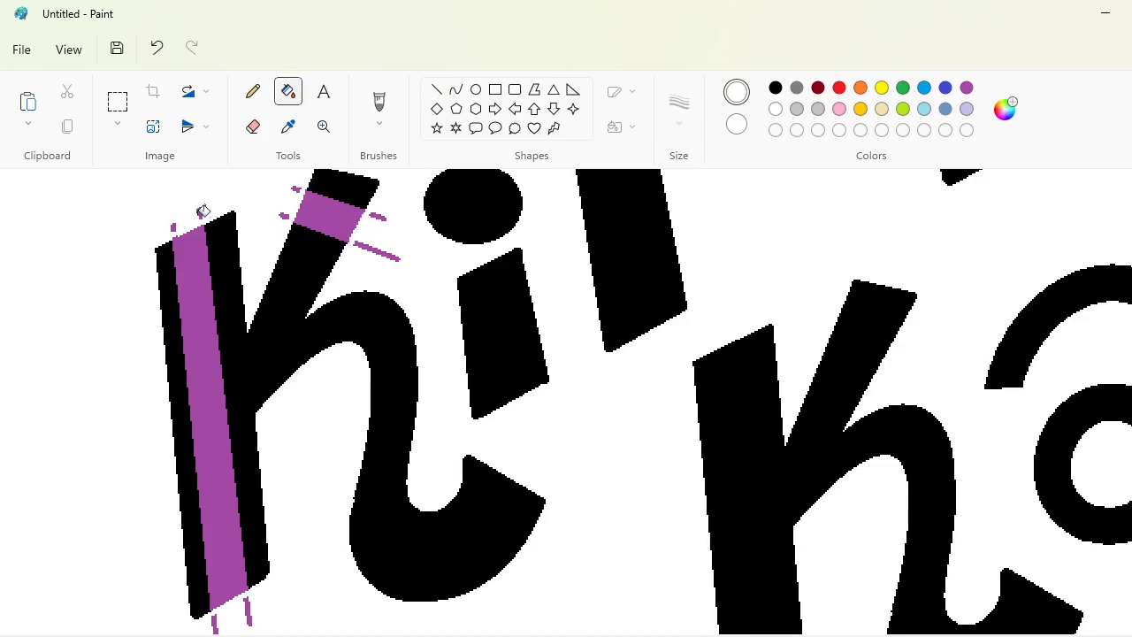
pyautogui.click(173, 227)
pyautogui.click(248, 610)
pyautogui.click(214, 623)
pyautogui.click(380, 254)
pyautogui.click(378, 216)
pyautogui.click(294, 189)
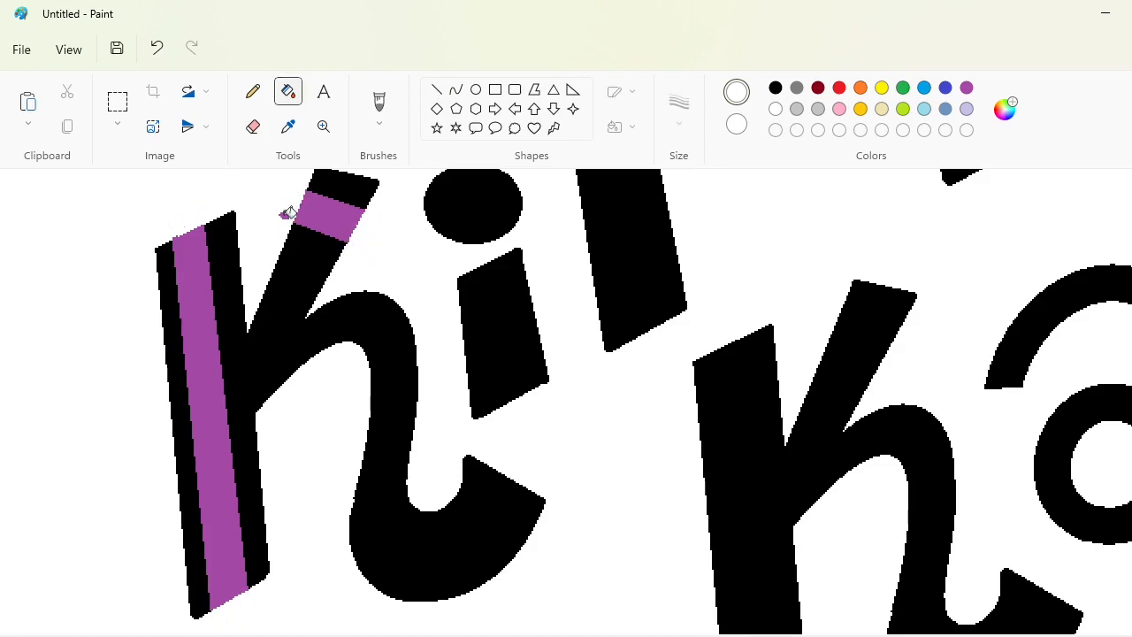
pyautogui.click(284, 216)
# Draw a small and a larger purple circle on the first K's curled foot and fill both purple.
pyautogui.click(476, 89)
pyautogui.click(967, 88)
pyautogui.moveTo(410, 549); pyautogui.dragTo(431, 570)
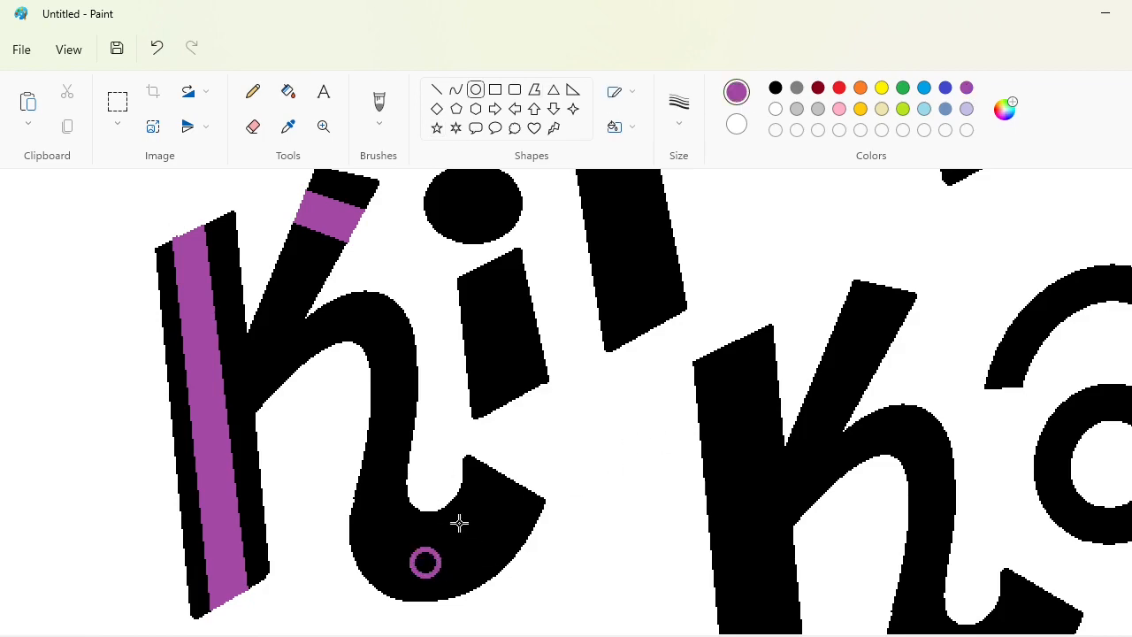
pyautogui.moveTo(459, 504); pyautogui.dragTo(497, 541)
pyautogui.click(288, 91)
pyautogui.click(424, 562)
pyautogui.click(478, 523)
pyautogui.hscroll(5, 577, 626)
pyautogui.click(577, 626)
pyautogui.hotkey('ctrl', 'z')
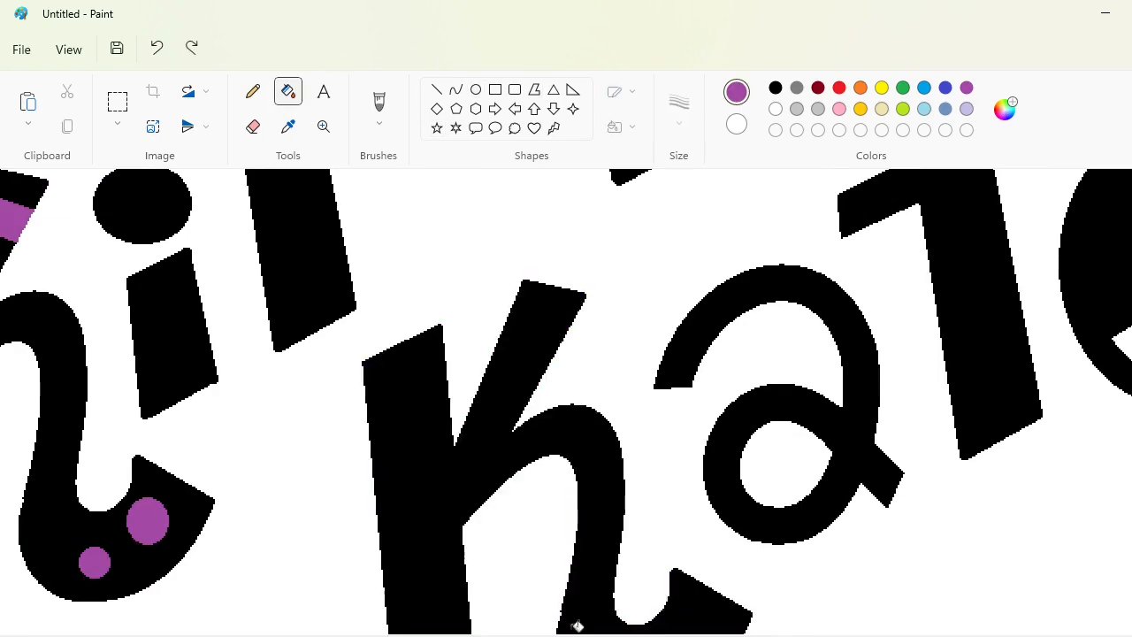
# Draw four slanted purple lines across the first-line T's stem and fill two bands between them purple.
pyautogui.hscroll(-3, 577, 626)
pyautogui.scroll(3, 577, 627)
pyautogui.click(436, 89)
pyautogui.moveTo(364, 329)
pyautogui.mouseDown()
pyautogui.moveTo(450, 300)
pyautogui.moveTo(469, 291)
pyautogui.moveTo(465, 283)
pyautogui.mouseUp()
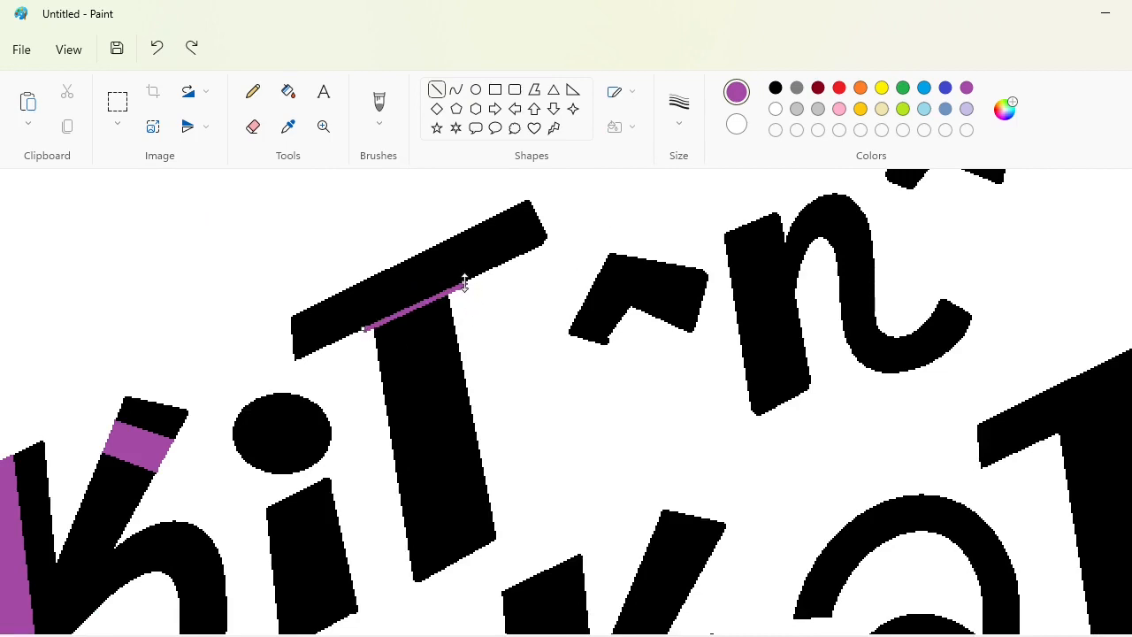
pyautogui.moveTo(370, 359); pyautogui.dragTo(467, 302)
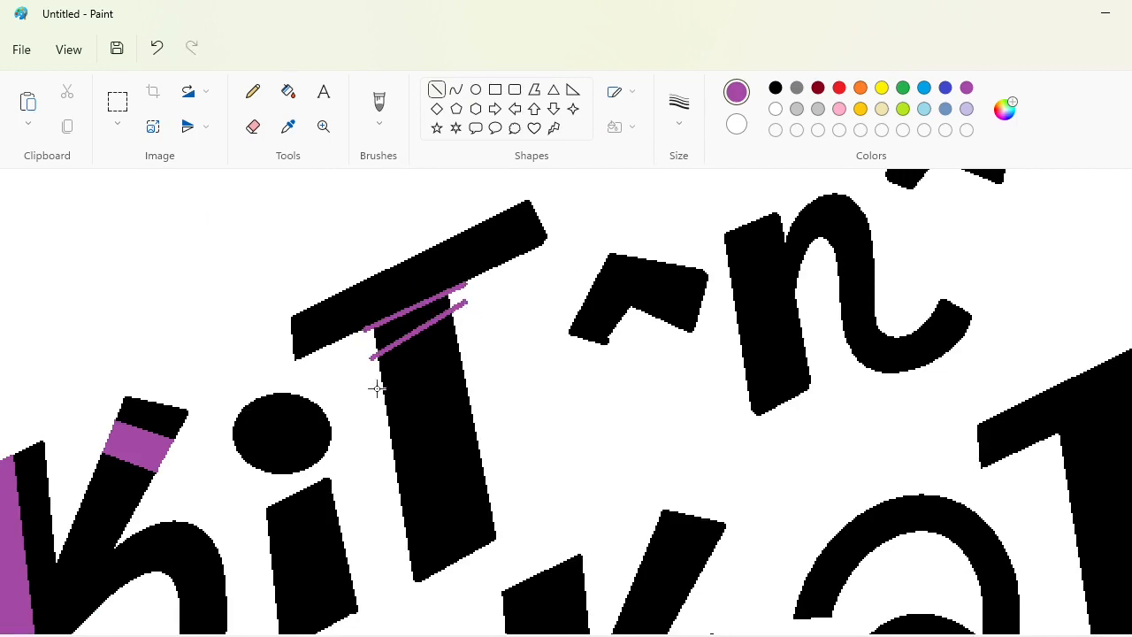
pyautogui.moveTo(377, 390); pyautogui.dragTo(506, 355)
pyautogui.moveTo(391, 461); pyautogui.dragTo(524, 389)
pyautogui.click(1131, 636)
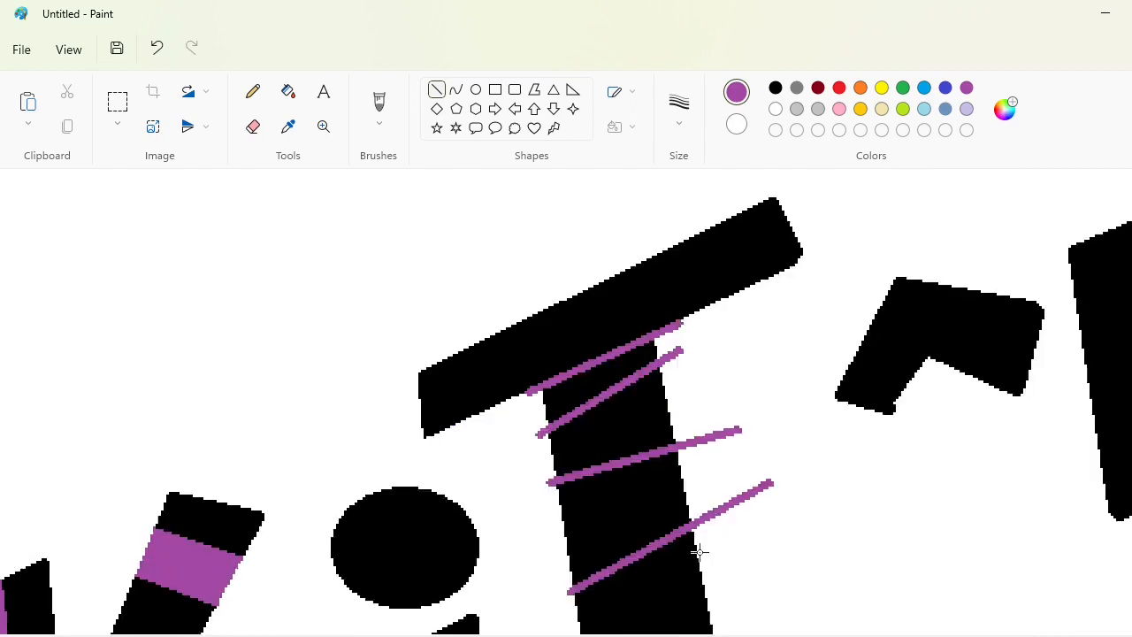
pyautogui.scroll(-2, 699, 551)
pyautogui.click(288, 91)
# Cut the purple line ends away from both edges of the first-line T's stem with white lines.
pyautogui.click(774, 109)
pyautogui.click(436, 89)
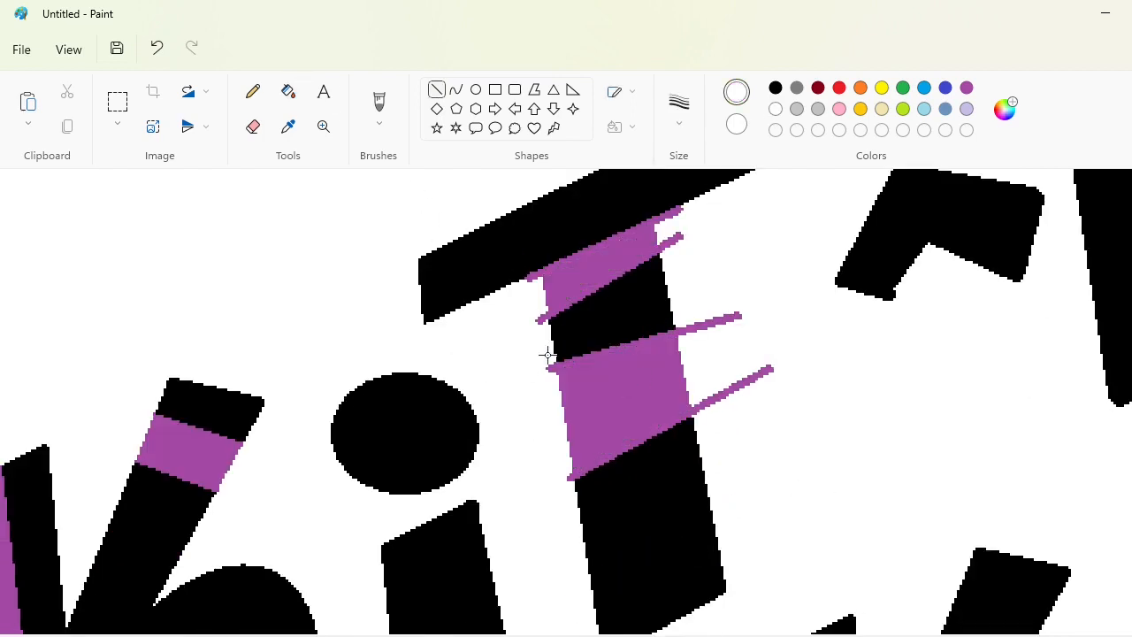
pyautogui.moveTo(672, 305)
pyautogui.mouseDown()
pyautogui.moveTo(686, 427)
pyautogui.moveTo(696, 434)
pyautogui.mouseUp()
pyautogui.scroll(3, 670, 255)
pyautogui.moveTo(657, 344); pyautogui.dragTo(662, 370)
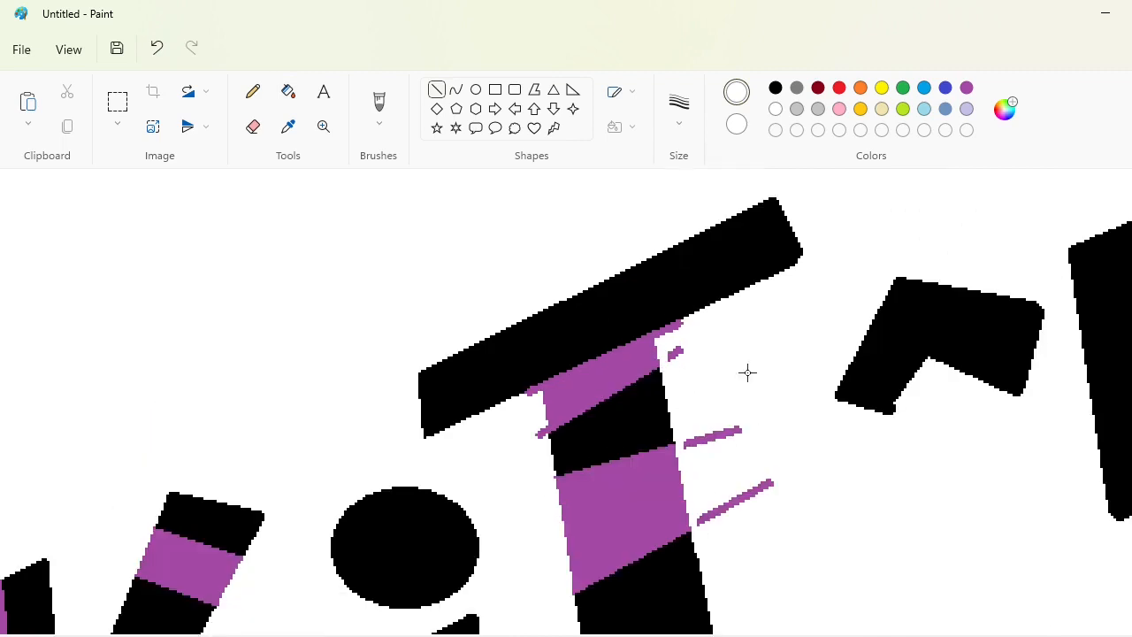
pyautogui.moveTo(691, 323)
pyautogui.mouseDown()
pyautogui.moveTo(702, 329)
pyautogui.moveTo(685, 318)
pyautogui.mouseUp()
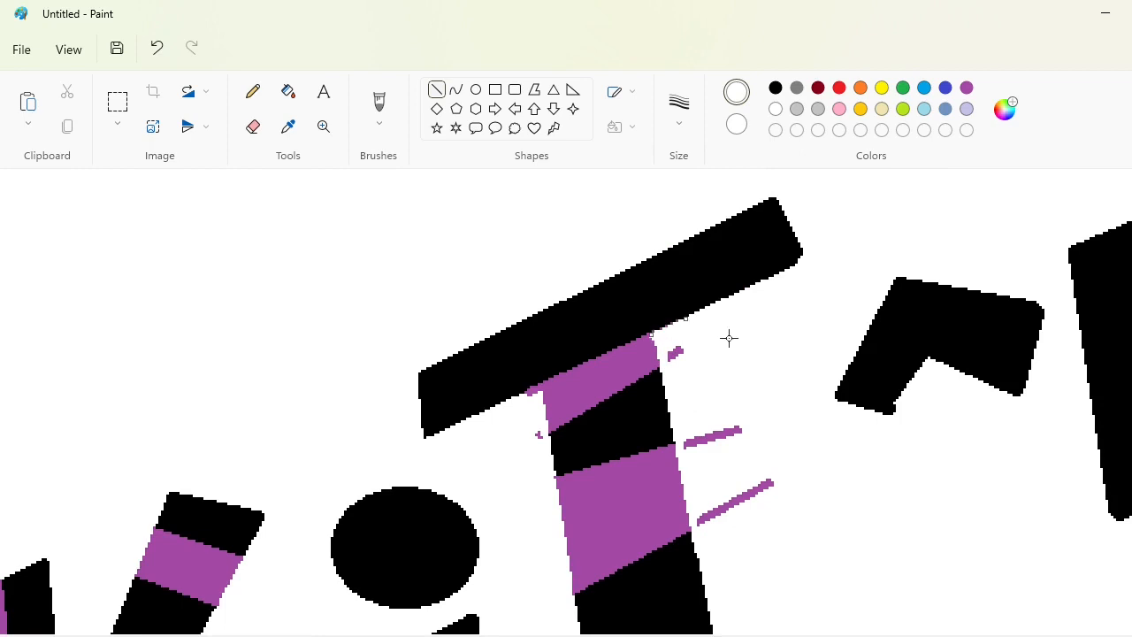
# Fill the leftover purple fragments around the T's stem white and erase the remaining specks with a 10px eraser.
pyautogui.click(289, 91)
pyautogui.click(676, 354)
pyautogui.click(712, 437)
pyautogui.click(735, 502)
pyautogui.click(253, 126)
pyautogui.click(679, 108)
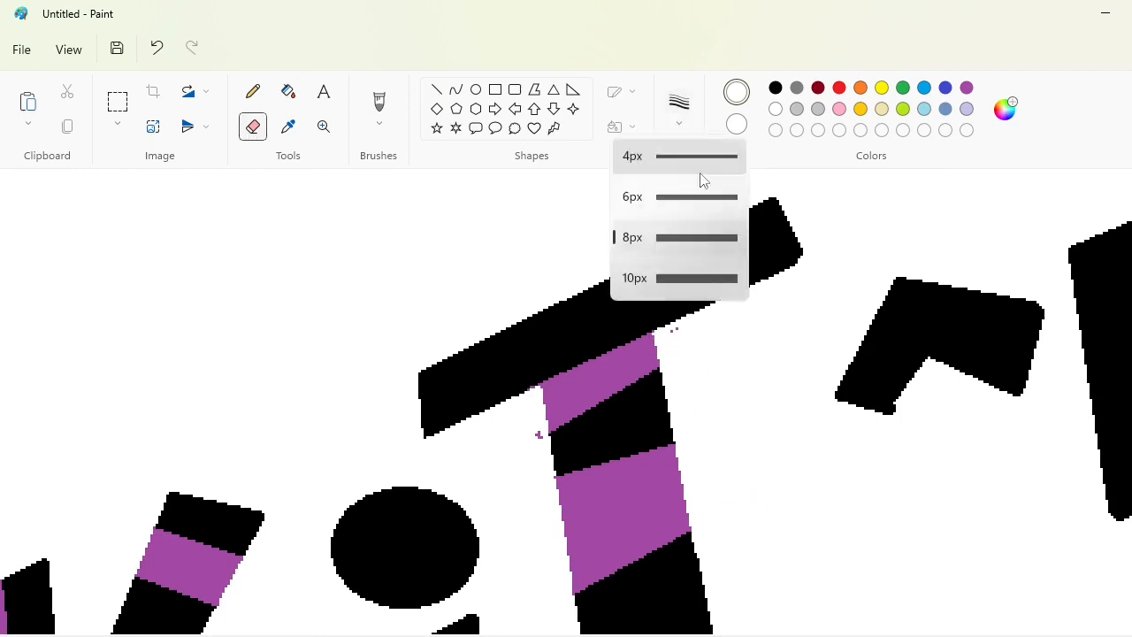
pyautogui.click(697, 277)
pyautogui.click(684, 340)
pyautogui.click(534, 435)
# Draw four parallel slanted purple lines across the n and fill two bands on each of its legs purple.
pyautogui.scroll(-3, 786, 454)
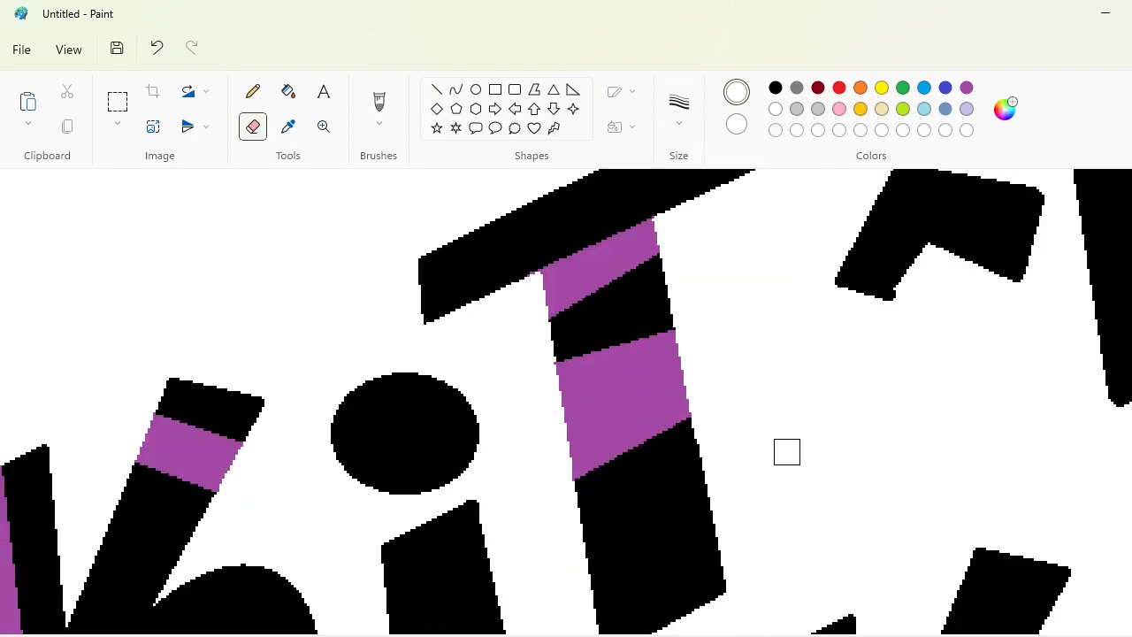
pyautogui.scroll(3, 786, 452)
pyautogui.moveTo(561, 636); pyautogui.dragTo(672, 623)
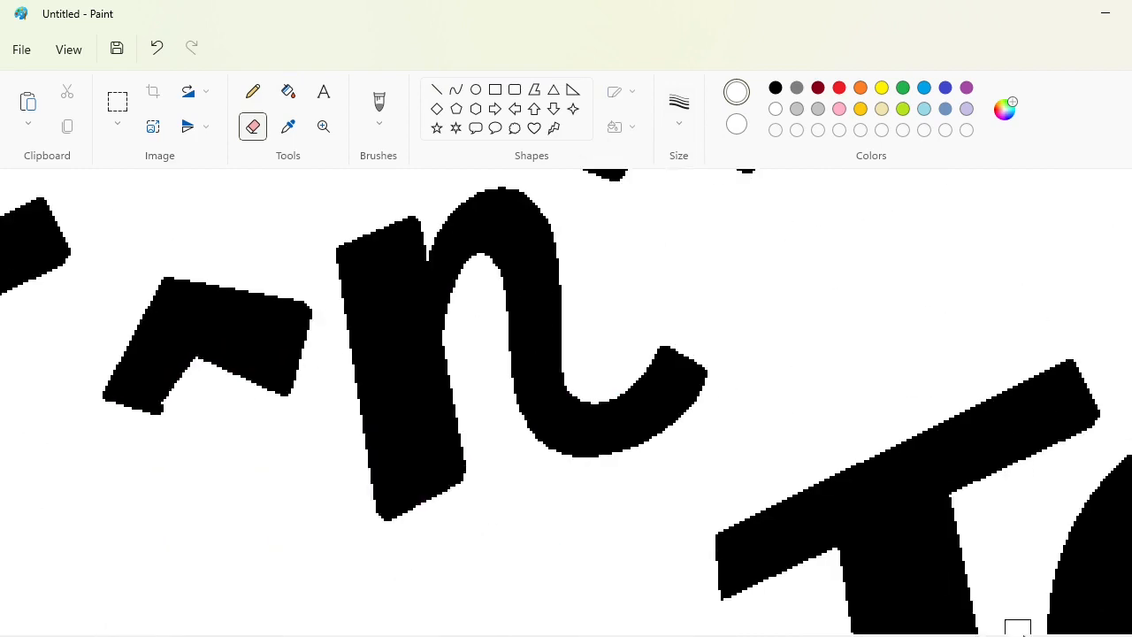
pyautogui.click(1021, 636)
pyautogui.scroll(1, 801, 603)
pyautogui.click(438, 91)
pyautogui.click(967, 89)
pyautogui.moveTo(235, 432); pyautogui.dragTo(422, 353)
pyautogui.click(679, 104)
pyautogui.click(543, 332)
pyautogui.moveTo(239, 454)
pyautogui.mouseDown()
pyautogui.moveTo(433, 368)
pyautogui.moveTo(433, 389)
pyautogui.mouseUp()
pyautogui.moveTo(245, 492); pyautogui.dragTo(445, 405)
pyautogui.click(287, 91)
pyautogui.click(275, 426)
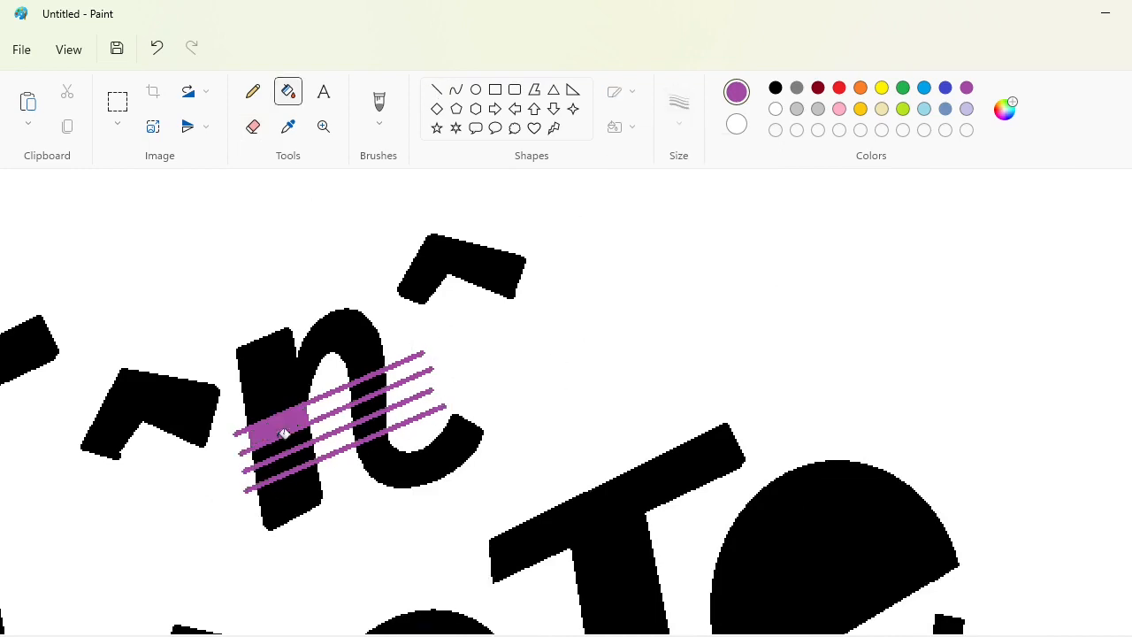
pyautogui.click(283, 462)
pyautogui.click(368, 386)
pyautogui.click(370, 425)
# Trim the purple lines along both edges of the n's straight stem with white lines.
pyautogui.scroll(2, 365, 423)
pyautogui.click(436, 90)
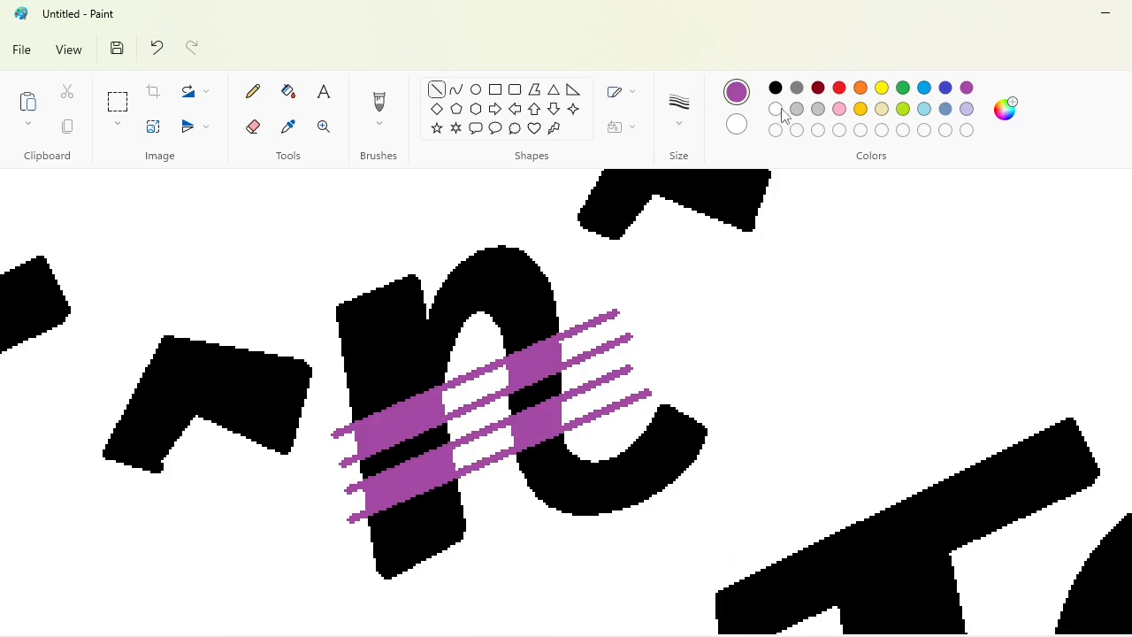
pyautogui.click(776, 109)
pyautogui.click(678, 104)
pyautogui.click(695, 273)
pyautogui.moveTo(341, 394); pyautogui.dragTo(362, 526)
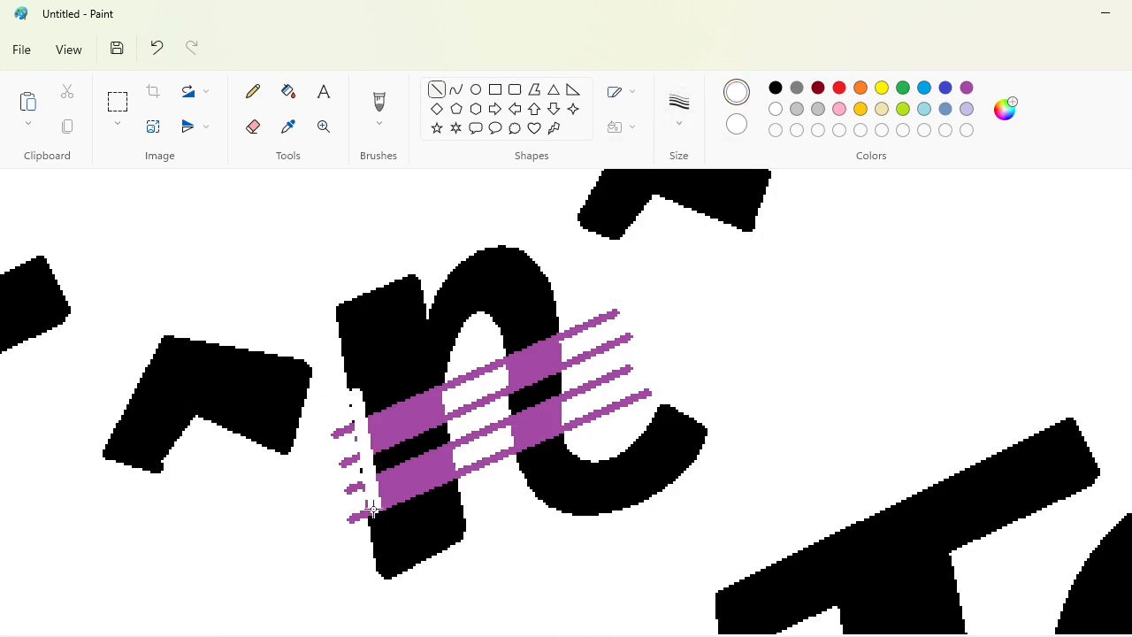
pyautogui.click(431, 520)
pyautogui.moveTo(451, 430); pyautogui.dragTo(465, 489)
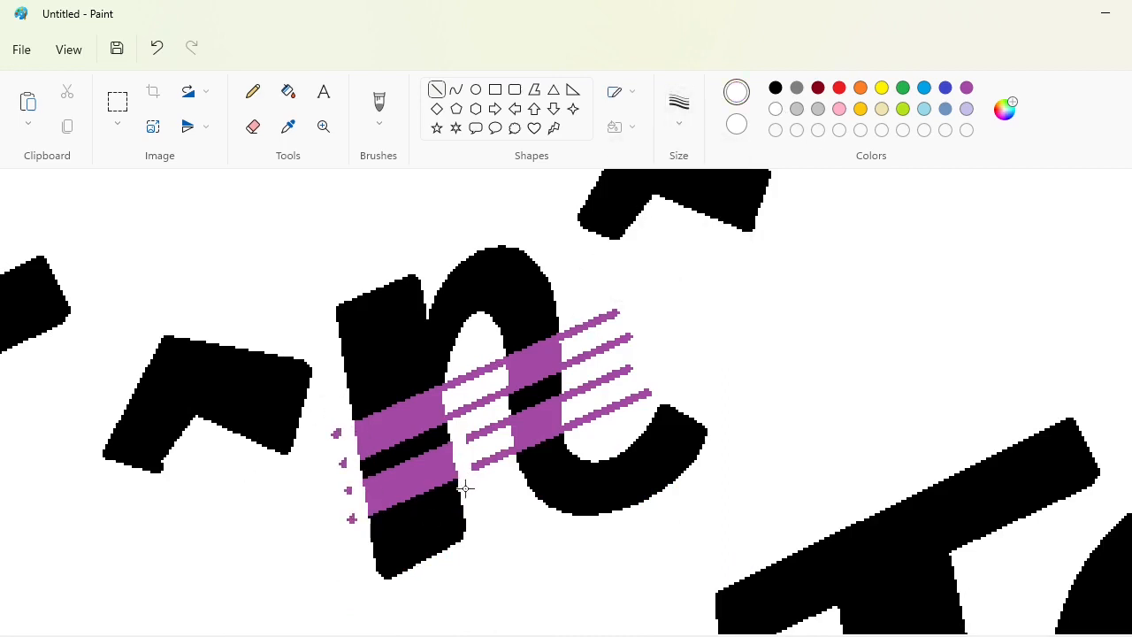
pyautogui.click(482, 490)
# Separate the purple line ends from both edges of the n's curved leg with white lines.
pyautogui.moveTo(497, 347); pyautogui.dragTo(501, 381)
pyautogui.click(568, 381)
pyautogui.moveTo(502, 433); pyautogui.dragTo(503, 434)
pyautogui.click(553, 420)
pyautogui.moveTo(507, 445); pyautogui.dragTo(512, 459)
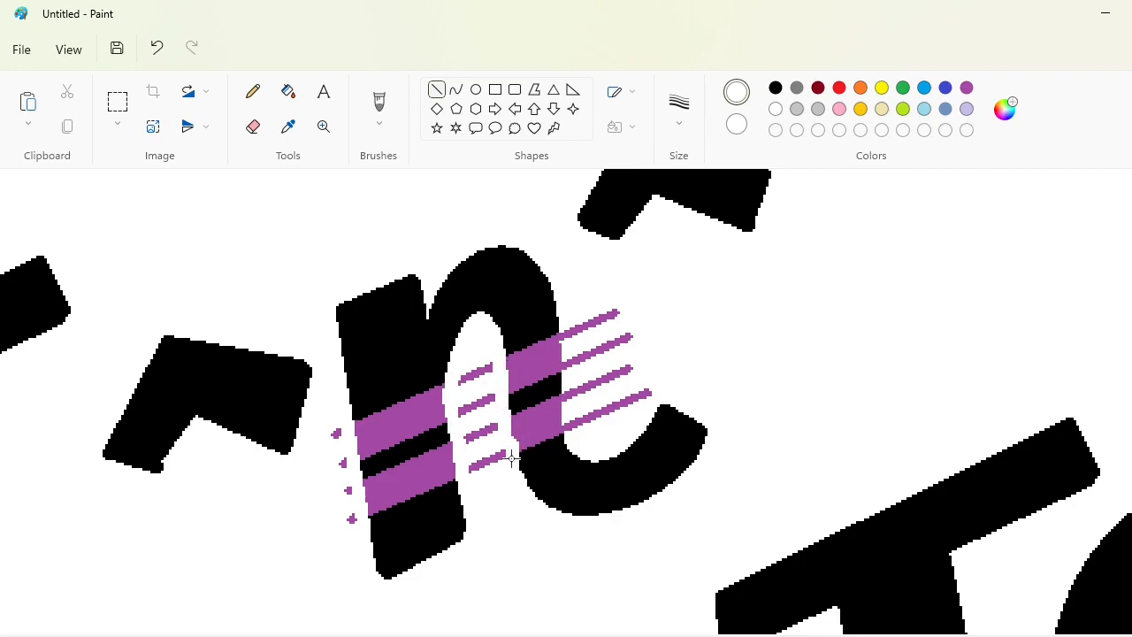
pyautogui.click(640, 445)
pyautogui.moveTo(565, 320); pyautogui.dragTo(571, 423)
# Fill the leftover purple line fragments inside and around the n with white.
pyautogui.click(288, 92)
pyautogui.click(612, 315)
pyautogui.click(613, 344)
pyautogui.click(613, 375)
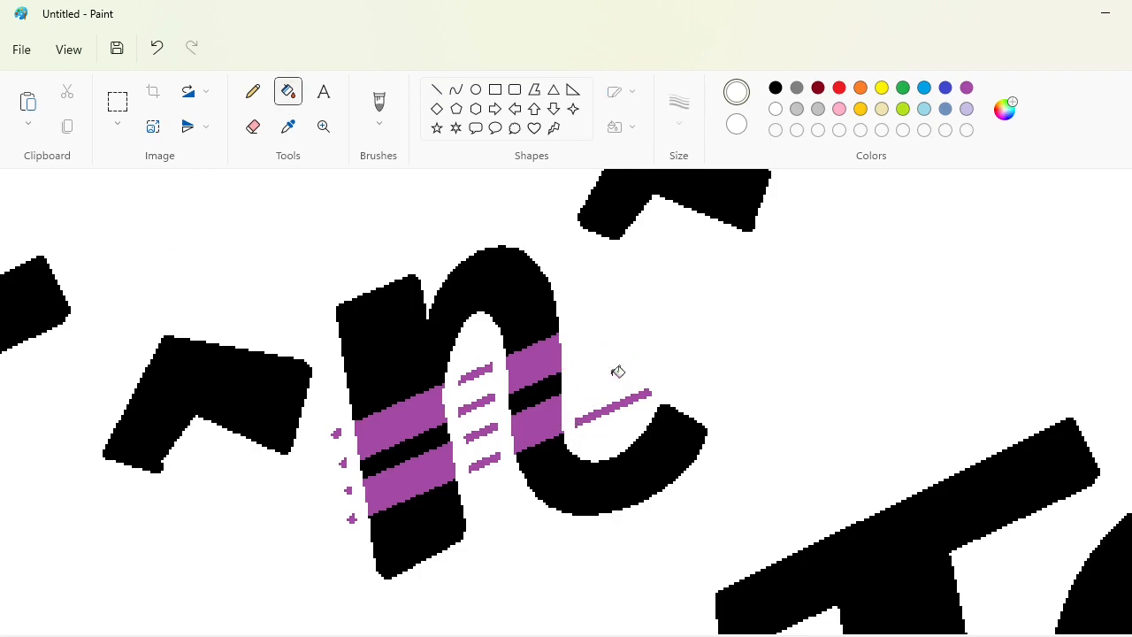
pyautogui.click(613, 407)
pyautogui.click(477, 373)
pyautogui.click(481, 404)
pyautogui.click(481, 435)
pyautogui.click(484, 462)
pyautogui.click(336, 433)
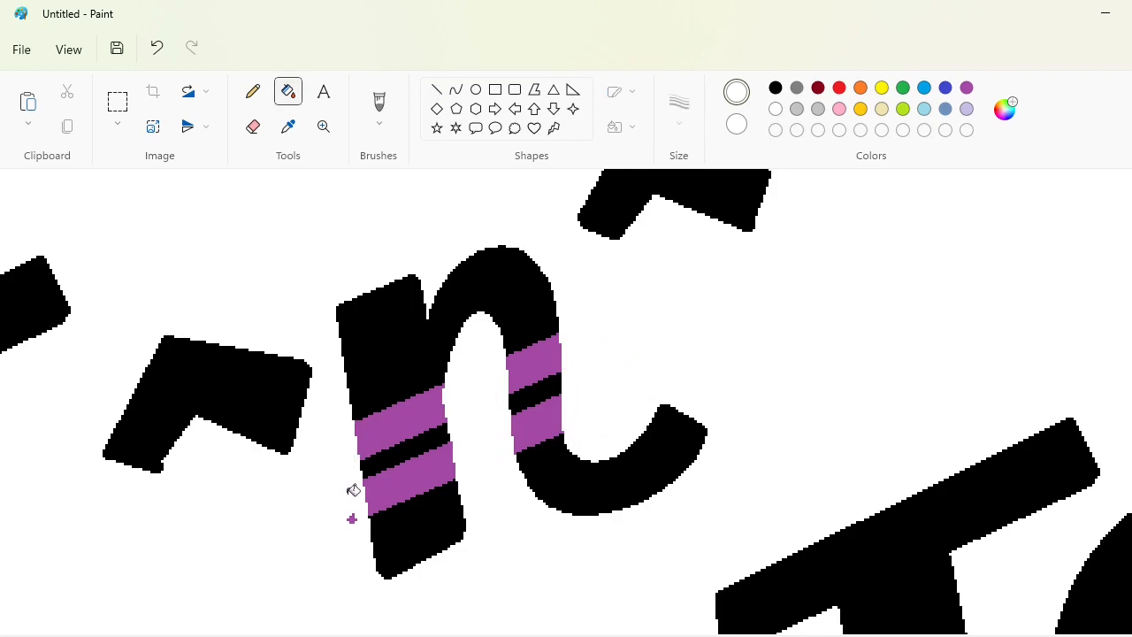
pyautogui.click(352, 519)
# Draw two slanted purple lines down the stem of the second line's k and fill the strip between them purple.
pyautogui.scroll(-4, 743, 490)
pyautogui.click(1061, 635)
pyautogui.moveTo(632, 636); pyautogui.dragTo(531, 636)
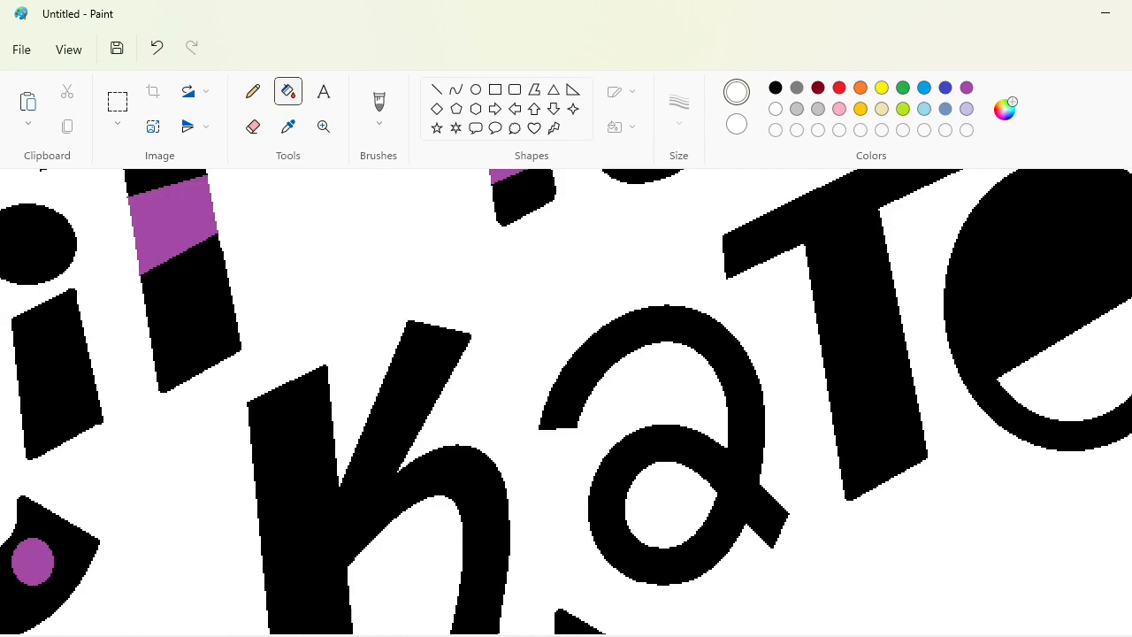
pyautogui.moveTo(1087, 636); pyautogui.dragTo(1075, 636)
pyautogui.moveTo(964, 636); pyautogui.dragTo(860, 636)
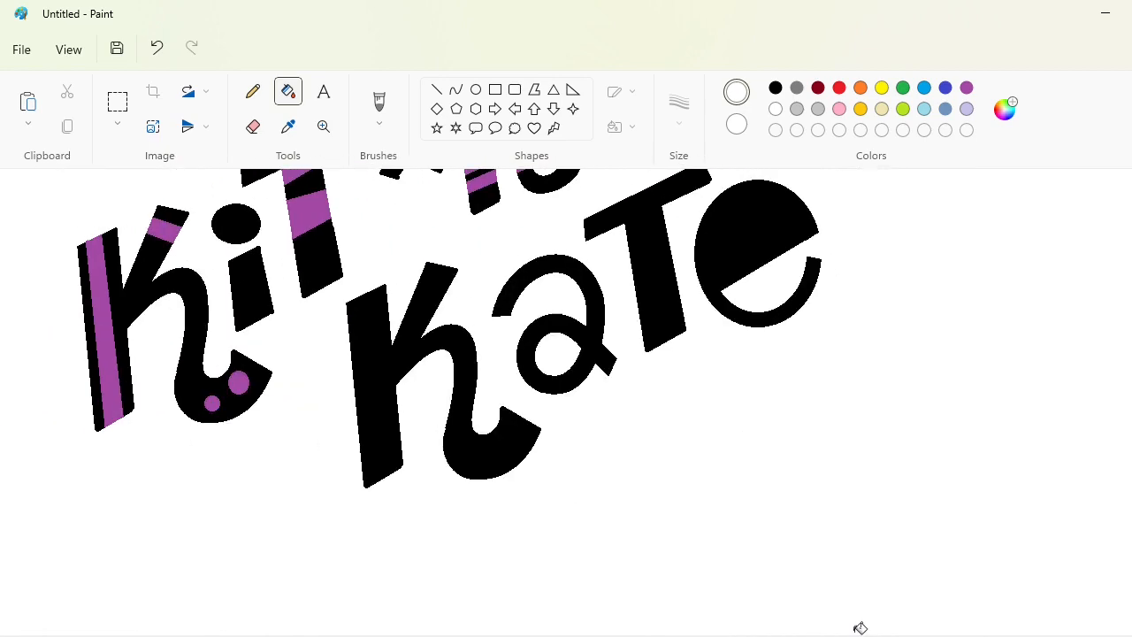
pyautogui.click(1089, 636)
pyautogui.scroll(-4, 695, 563)
pyautogui.scroll(1, 695, 564)
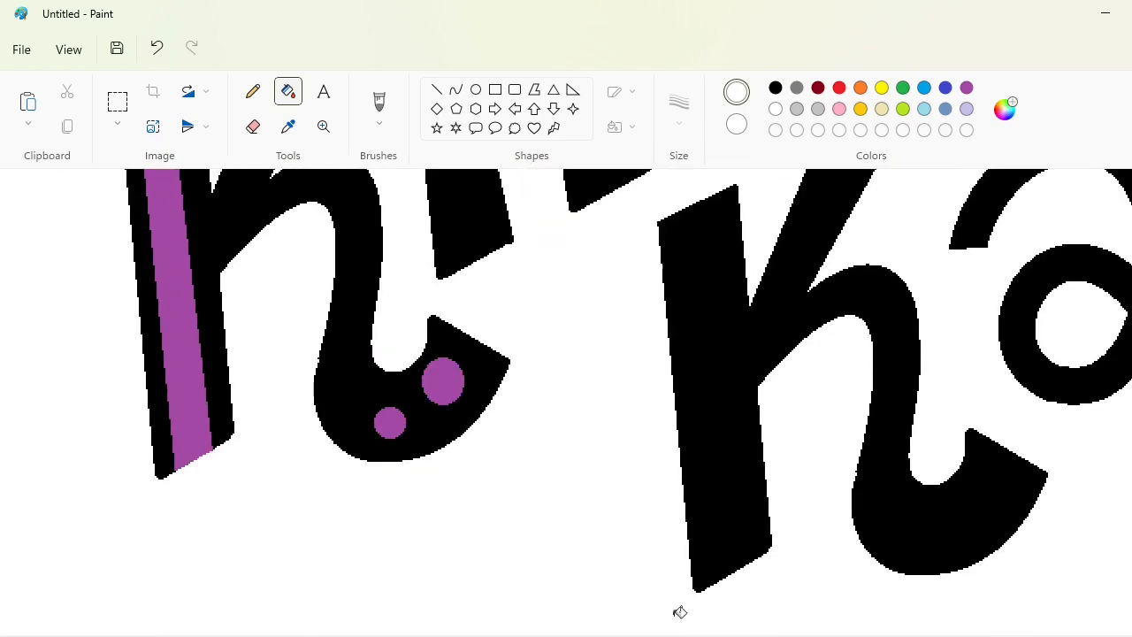
pyautogui.moveTo(677, 636); pyautogui.dragTo(778, 635)
pyautogui.click(964, 89)
pyautogui.click(436, 89)
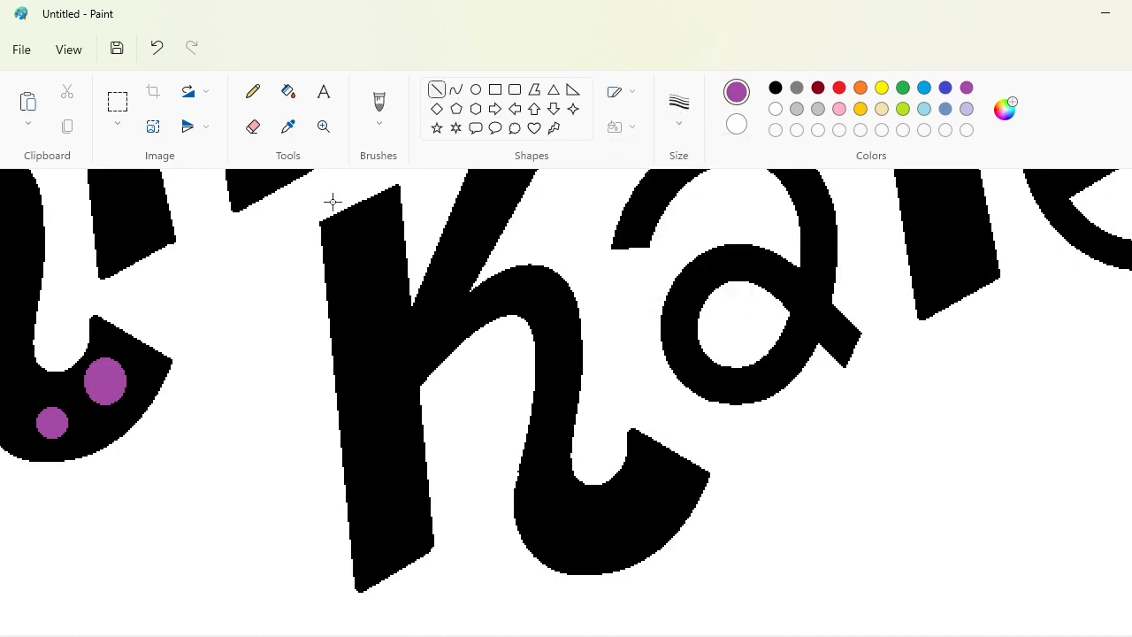
pyautogui.moveTo(333, 203); pyautogui.dragTo(371, 600)
pyautogui.press('Down')
pyautogui.hotkey('ctrl', 'z')
pyautogui.moveTo(332, 197); pyautogui.dragTo(371, 615)
pyautogui.moveTo(363, 202); pyautogui.dragTo(413, 605)
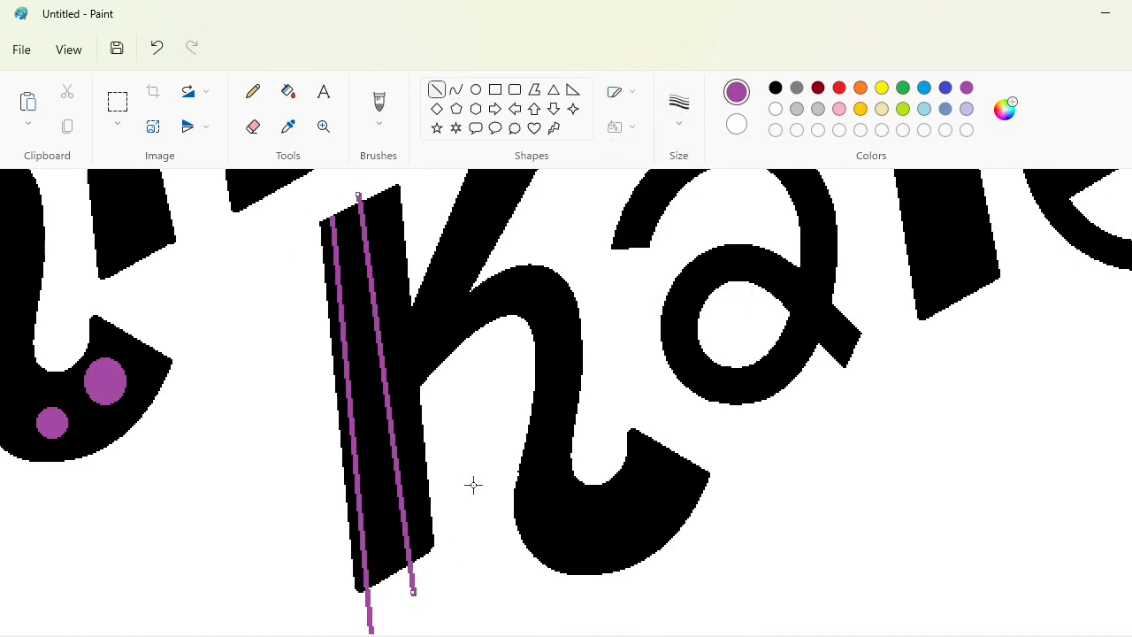
pyautogui.click(287, 91)
pyautogui.click(380, 398)
# Draw two purple lines across the upper arm of the second line's k and fill the band between them purple.
pyautogui.scroll(2, 473, 430)
pyautogui.click(436, 90)
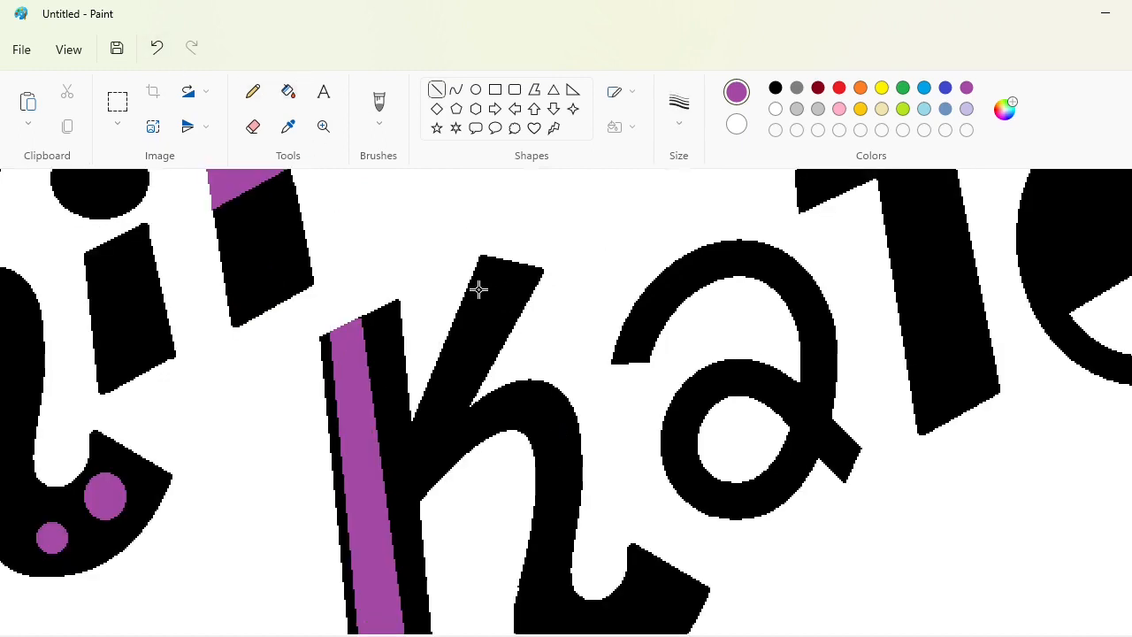
pyautogui.moveTo(474, 279); pyautogui.dragTo(594, 303)
pyautogui.moveTo(456, 298)
pyautogui.mouseDown()
pyautogui.moveTo(542, 319)
pyautogui.moveTo(554, 334)
pyautogui.moveTo(558, 325)
pyautogui.mouseUp()
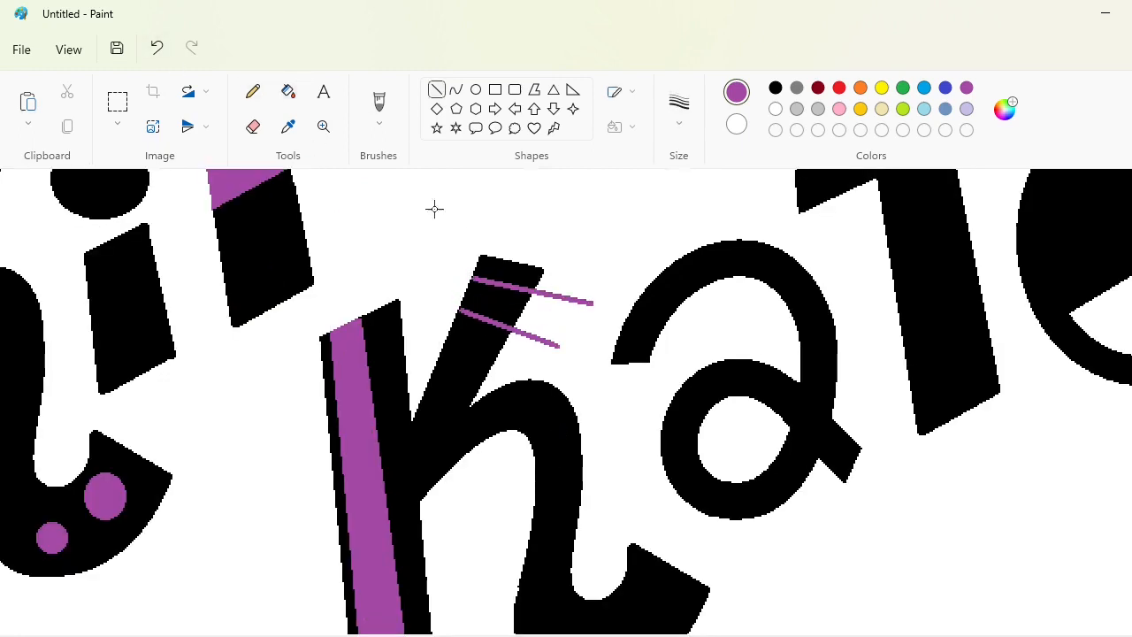
pyautogui.click(288, 91)
pyautogui.click(507, 298)
# Add a small and a larger purple-filled ellipse to the curled foot of the second line's k.
pyautogui.click(476, 89)
pyautogui.scroll(-1, 703, 438)
pyautogui.moveTo(557, 510); pyautogui.dragTo(582, 536)
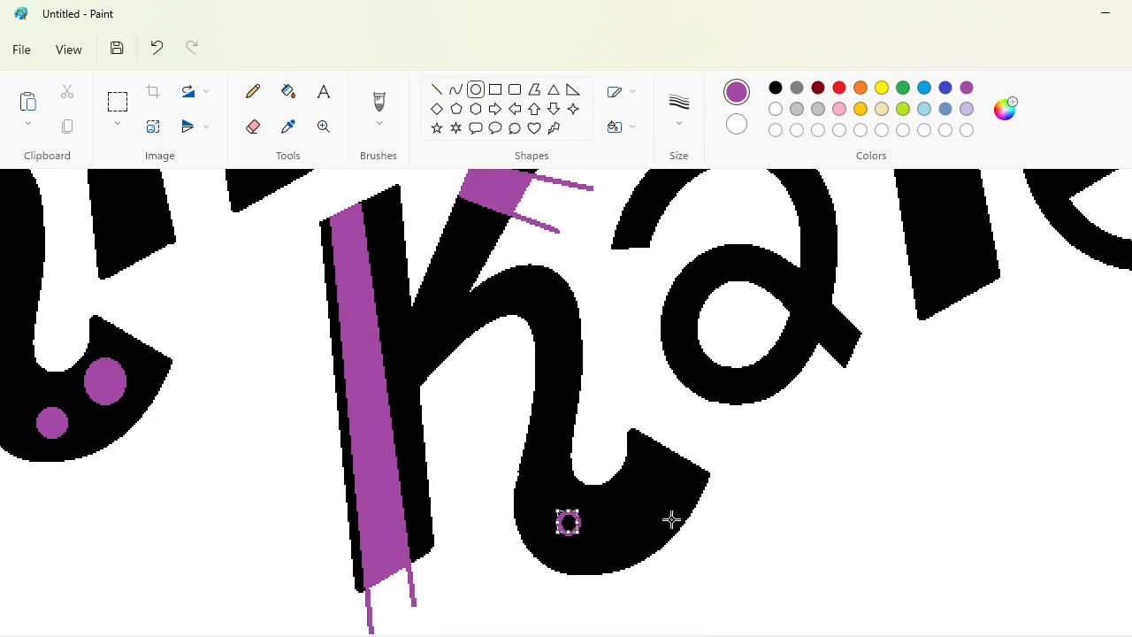
pyautogui.moveTo(613, 498); pyautogui.dragTo(650, 537)
pyautogui.click(289, 91)
pyautogui.click(569, 522)
pyautogui.click(631, 517)
# Trim the purple line ends below the k's stem with a white line and fill the leftover fragments white.
pyautogui.scroll(1, 825, 566)
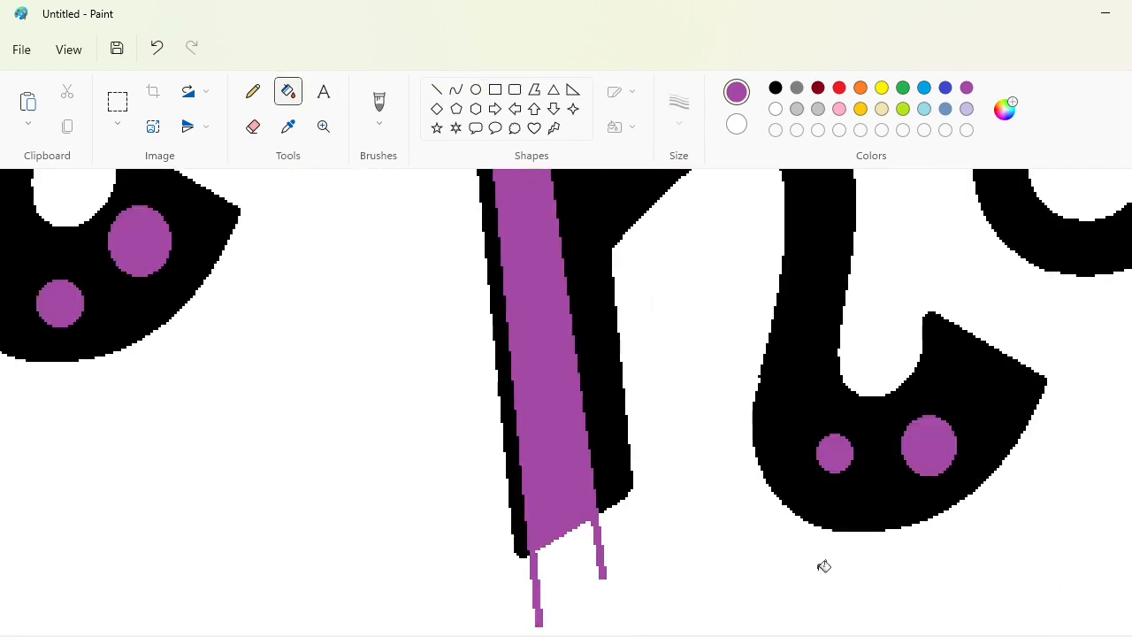
pyautogui.click(436, 90)
pyautogui.click(775, 109)
pyautogui.moveTo(527, 550); pyautogui.dragTo(606, 508)
pyautogui.press('Down')
pyautogui.press('Down')
pyautogui.press('Down')
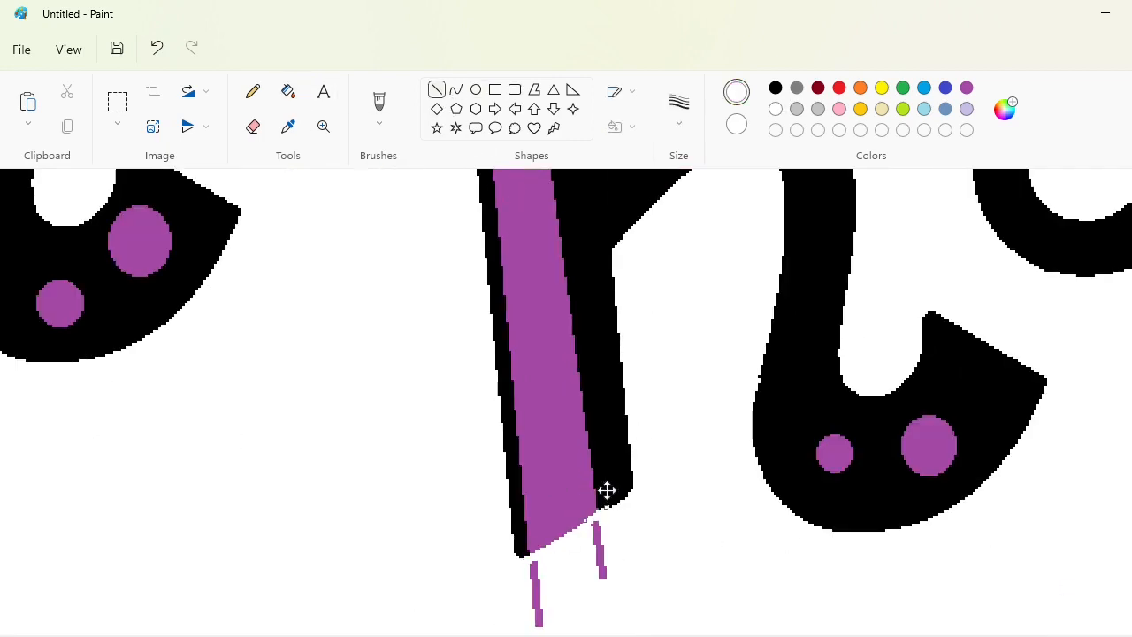
pyautogui.press('Down')
pyautogui.press('Down')
pyautogui.press('Down')
pyautogui.click(289, 91)
pyautogui.click(539, 614)
pyautogui.click(600, 558)
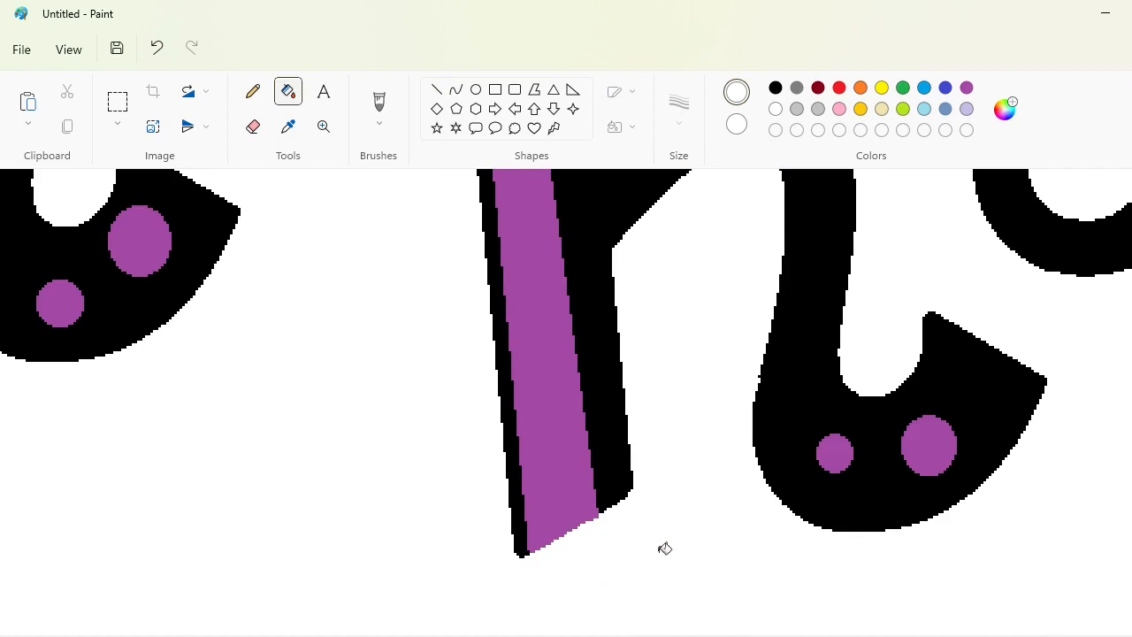
# Separate the purple line ends from the k's upper arm with a white line and fill the fragments white.
pyautogui.scroll(5, 664, 549)
pyautogui.click(436, 89)
pyautogui.moveTo(791, 263)
pyautogui.mouseDown()
pyautogui.moveTo(734, 356)
pyautogui.moveTo(755, 346)
pyautogui.mouseUp()
pyautogui.click(288, 91)
pyautogui.click(824, 284)
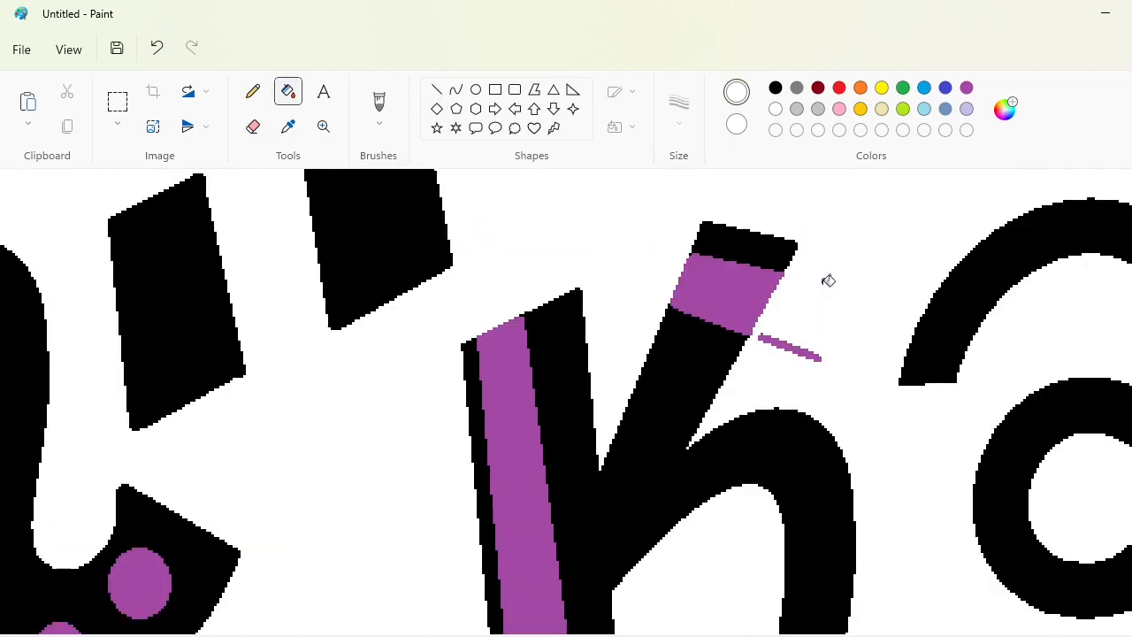
pyautogui.click(790, 347)
# Draw four slanted purple lines across the lower stem of the second line's T and fill two bands purple.
pyautogui.moveTo(442, 635); pyautogui.dragTo(714, 633)
pyautogui.scroll(-1, 714, 625)
pyautogui.moveTo(796, 635); pyautogui.dragTo(961, 633)
pyautogui.hscroll(-4, 960, 627)
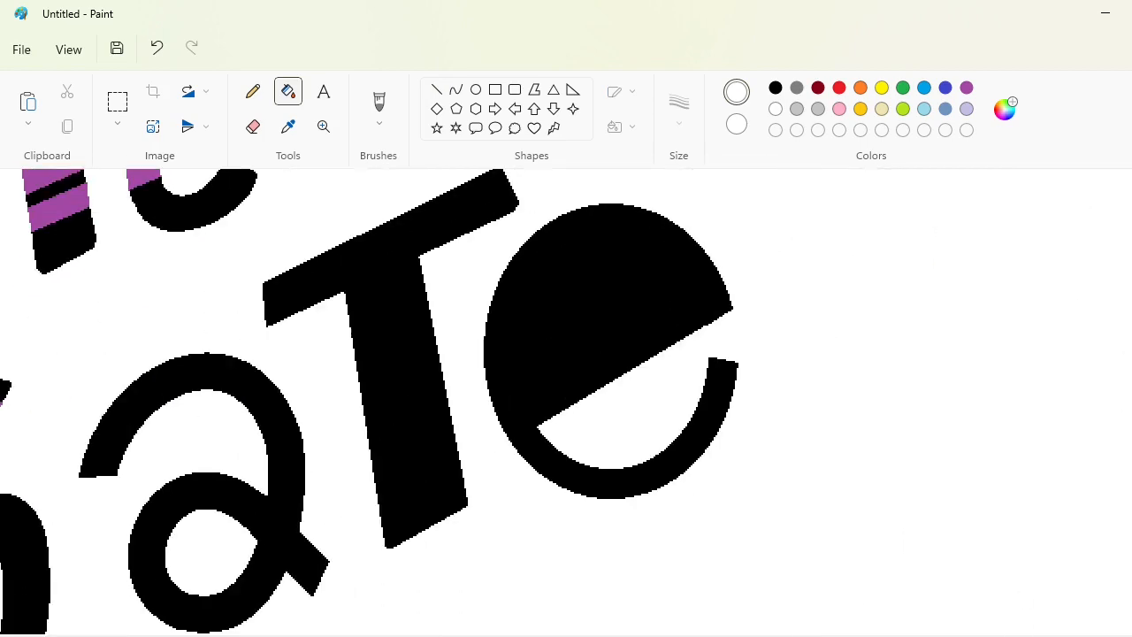
pyautogui.click(436, 90)
pyautogui.click(967, 87)
pyautogui.moveTo(370, 413); pyautogui.dragTo(453, 397)
pyautogui.moveTo(369, 446); pyautogui.dragTo(462, 414)
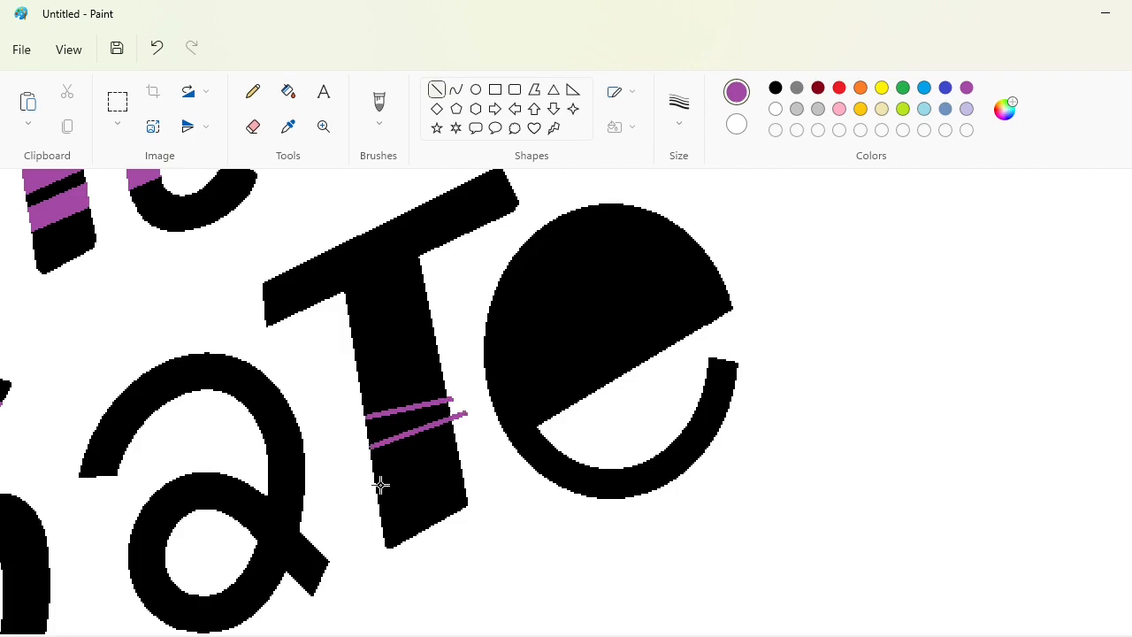
pyautogui.moveTo(375, 476); pyautogui.dragTo(481, 433)
pyautogui.moveTo(382, 519); pyautogui.dragTo(493, 463)
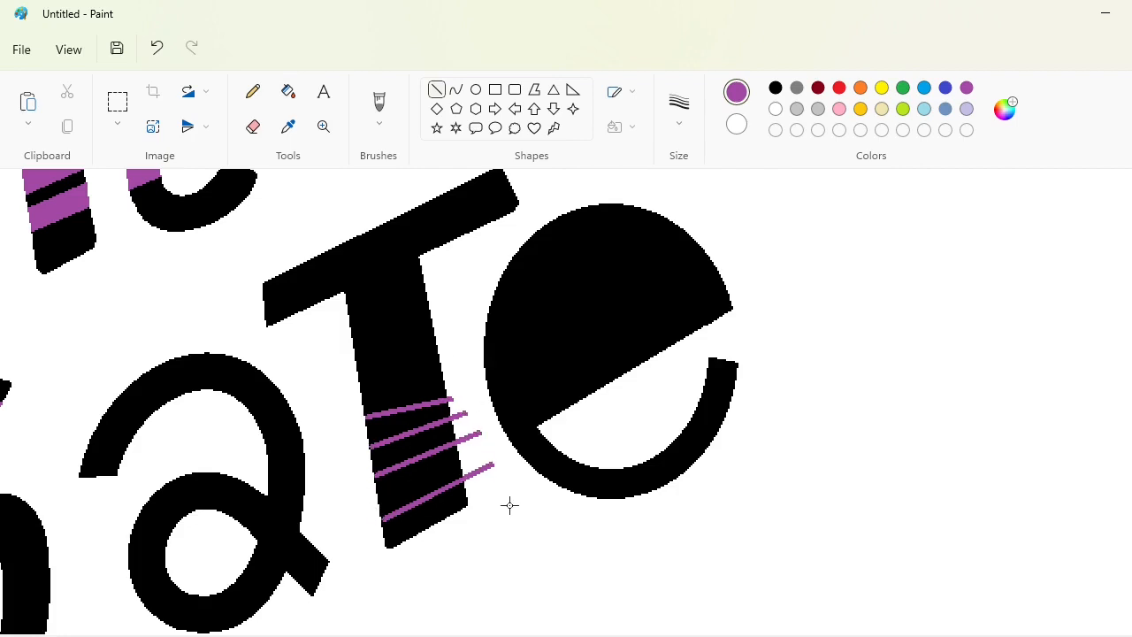
pyautogui.click(288, 91)
pyautogui.click(412, 427)
pyautogui.click(426, 478)
# Erase the purple line ends sticking out beyond the edge of the second line's T stem.
pyautogui.keyDown('ctrl'); pyautogui.scroll(2, 664, 611); pyautogui.keyUp('ctrl')
pyautogui.scroll(-2, 664, 611)
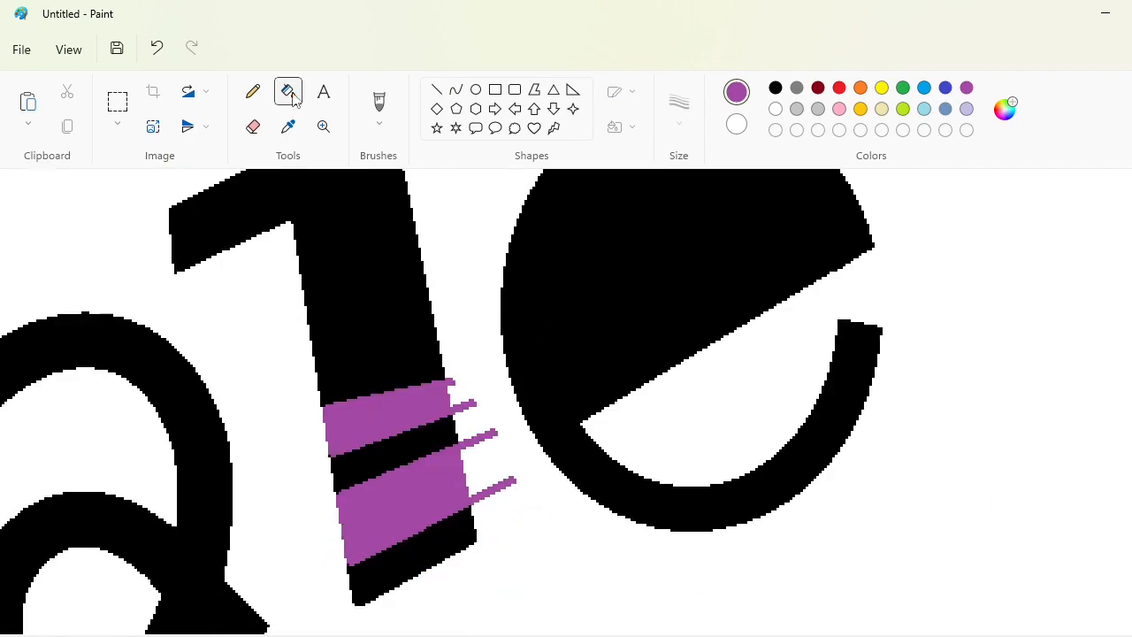
pyautogui.click(253, 127)
pyautogui.moveTo(462, 374)
pyautogui.mouseDown()
pyautogui.moveTo(466, 401)
pyautogui.moveTo(508, 483)
pyautogui.mouseUp()
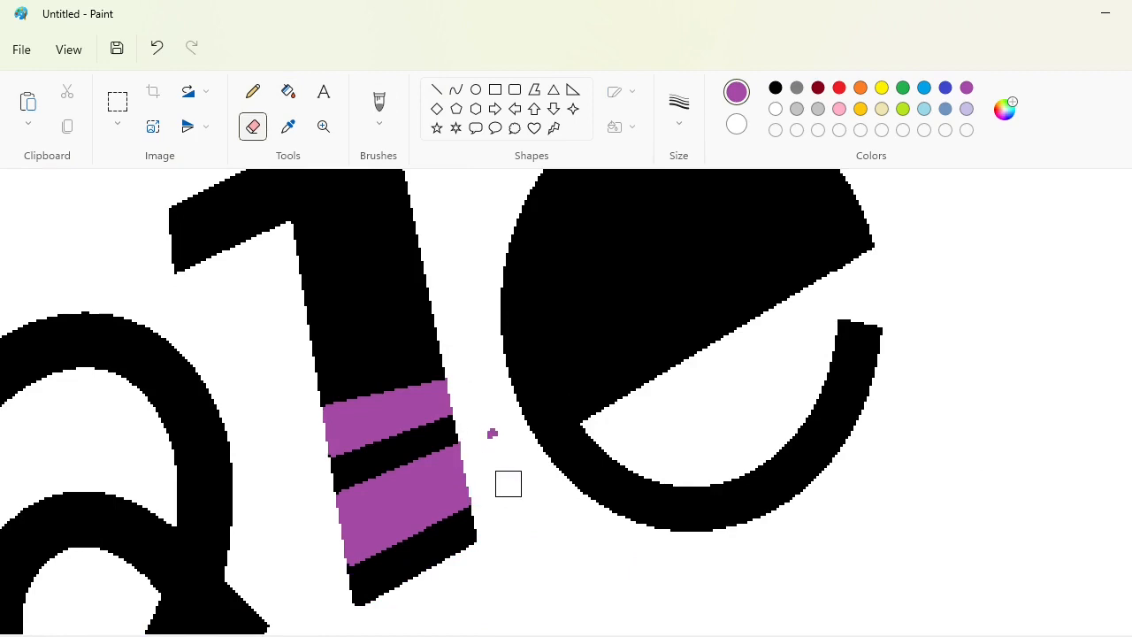
# Draw five short purple lines across the e's thin lower curve and fill three alternating sections purple.
pyautogui.keyDown('ctrl'); pyautogui.scroll(-2, 739, 556); pyautogui.keyUp('ctrl')
pyautogui.click(436, 89)
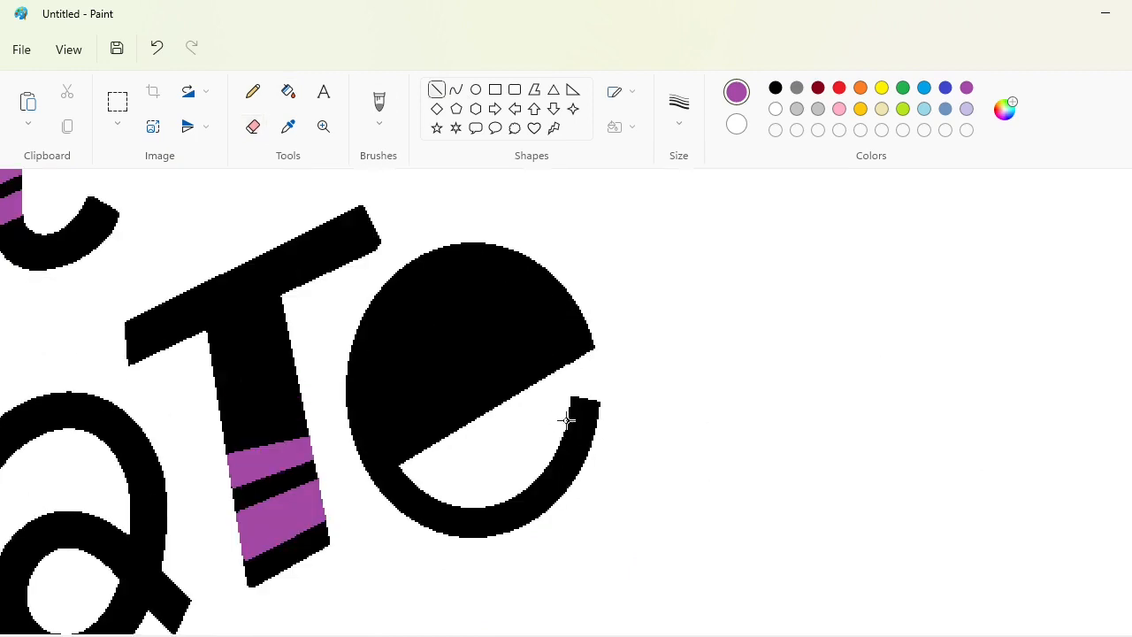
pyautogui.moveTo(561, 416)
pyautogui.mouseDown()
pyautogui.moveTo(615, 432)
pyautogui.moveTo(631, 473)
pyautogui.mouseUp()
pyautogui.moveTo(553, 459)
pyautogui.mouseDown()
pyautogui.moveTo(593, 494)
pyautogui.moveTo(509, 542)
pyautogui.mouseUp()
pyautogui.click(288, 91)
pyautogui.click(584, 409)
pyautogui.click(570, 458)
pyautogui.click(525, 504)
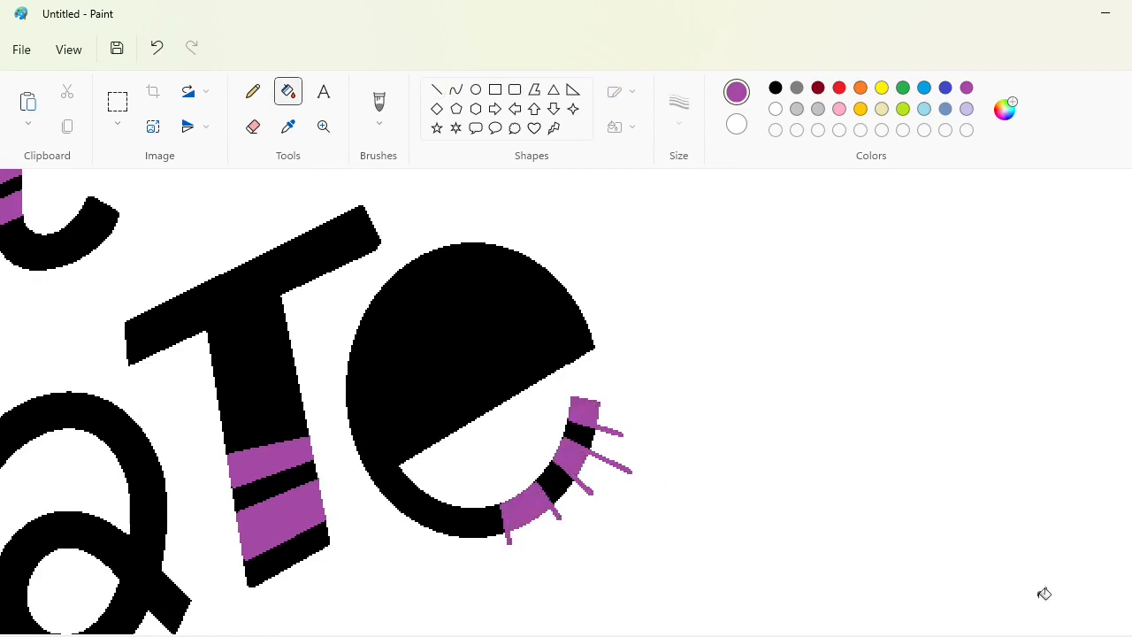
# Draw a purple-filled ellipse in the e's solid upper part and a smaller black-filled ellipse inside it.
pyautogui.click(476, 89)
pyautogui.moveTo(392, 282)
pyautogui.mouseDown()
pyautogui.moveTo(417, 321)
pyautogui.moveTo(522, 392)
pyautogui.mouseUp()
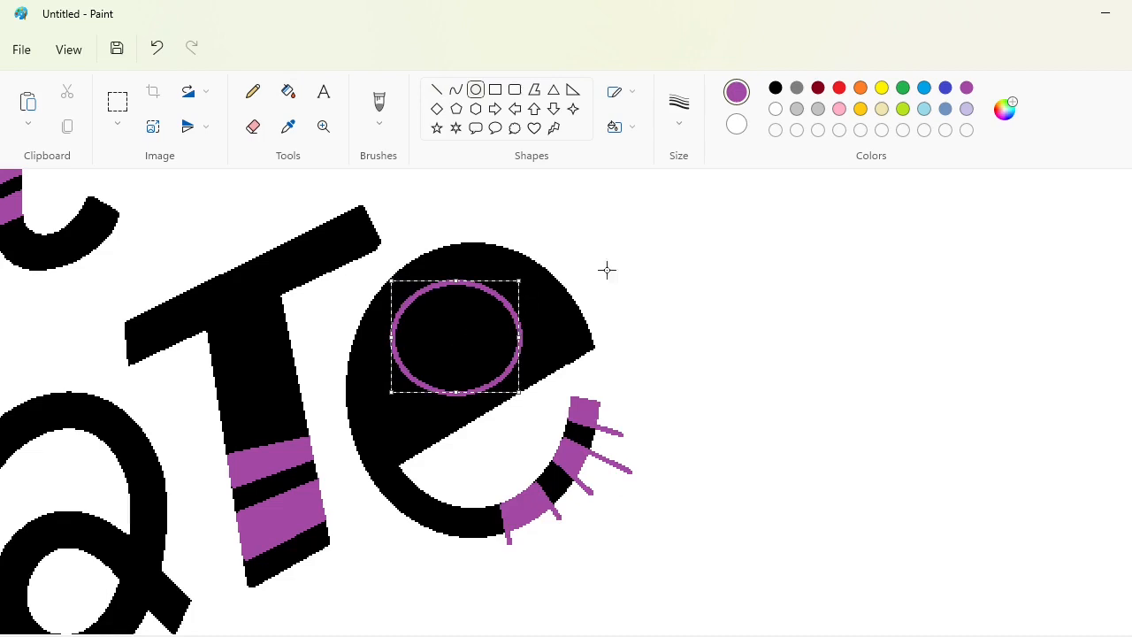
pyautogui.click(288, 91)
pyautogui.click(455, 336)
pyautogui.click(776, 88)
pyautogui.click(476, 89)
pyautogui.moveTo(421, 310); pyautogui.dragTo(485, 373)
pyautogui.click(288, 91)
pyautogui.click(442, 339)
# Erase the purple line ends sticking out around the e's thin lower curve.
pyautogui.scroll(2, 1115, 531)
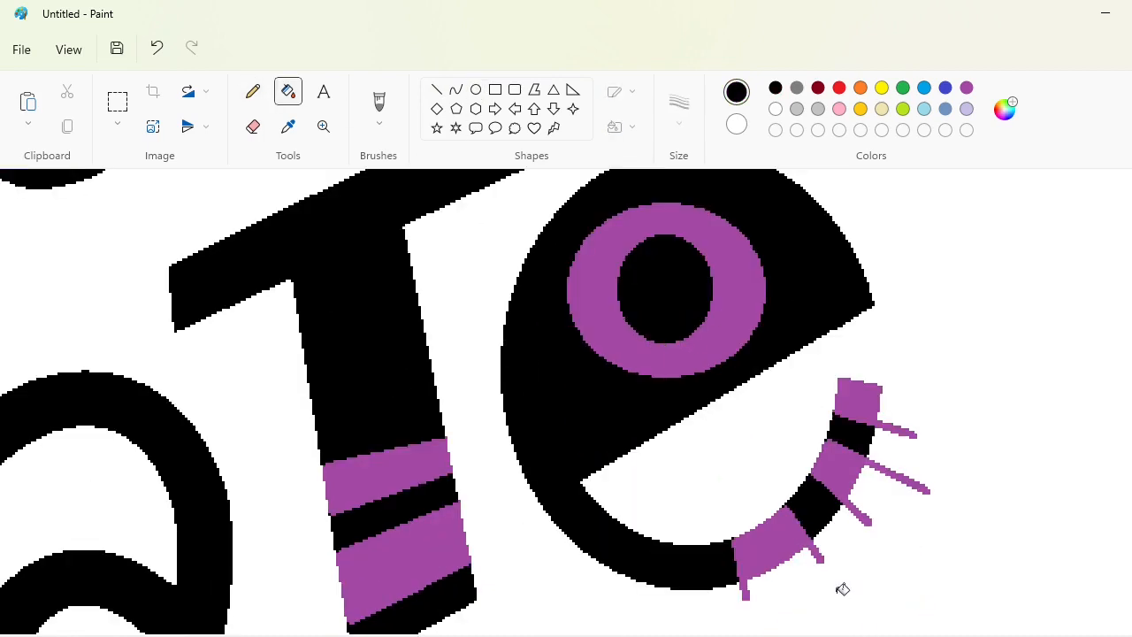
pyautogui.click(253, 126)
pyautogui.scroll(-1, 803, 524)
pyautogui.moveTo(750, 483); pyautogui.dragTo(753, 481)
pyautogui.moveTo(823, 454); pyautogui.dragTo(825, 444)
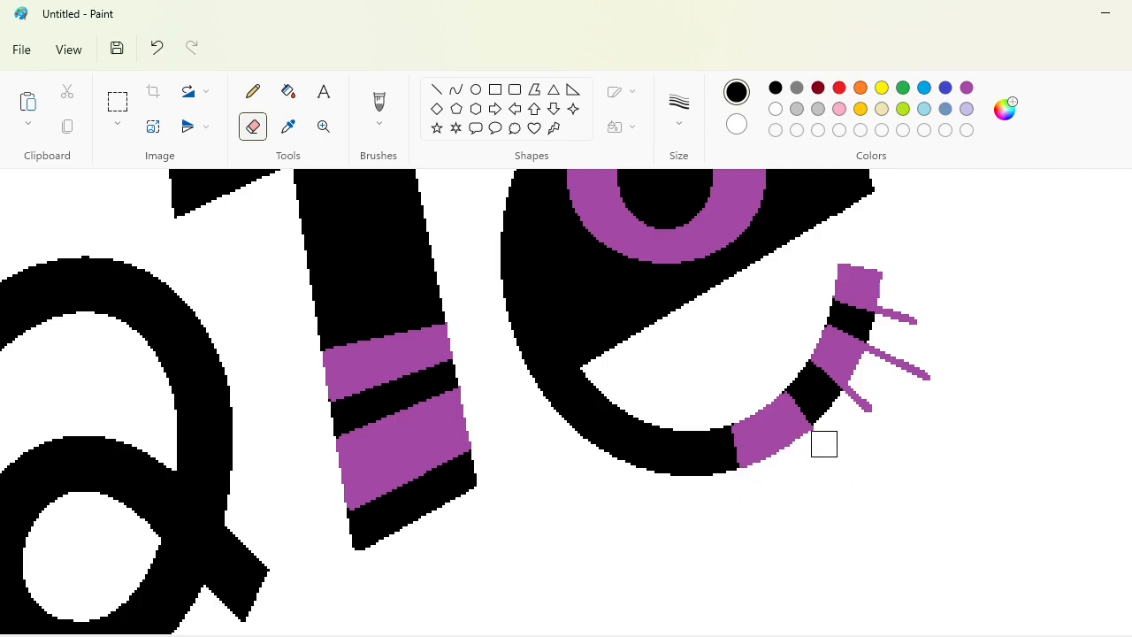
pyautogui.click(892, 320)
pyautogui.moveTo(925, 325)
pyautogui.mouseDown()
pyautogui.moveTo(882, 353)
pyautogui.moveTo(975, 393)
pyautogui.moveTo(877, 358)
pyautogui.moveTo(906, 377)
pyautogui.moveTo(857, 399)
pyautogui.mouseUp()
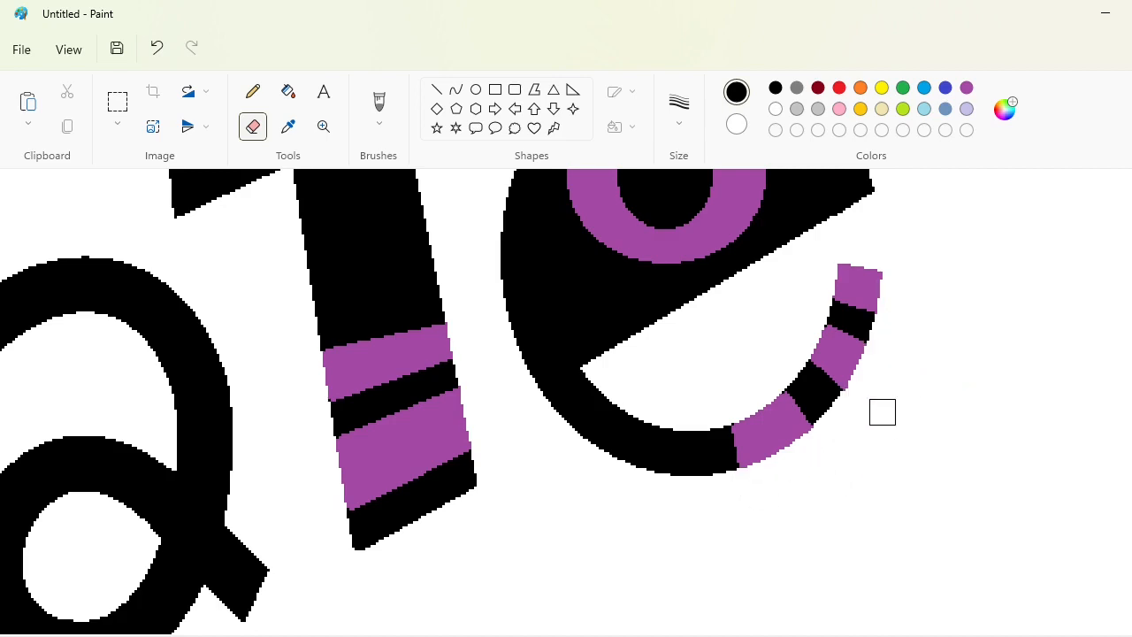
# Select and copy the whole two-line lettering.
pyautogui.scroll(-5, 882, 412)
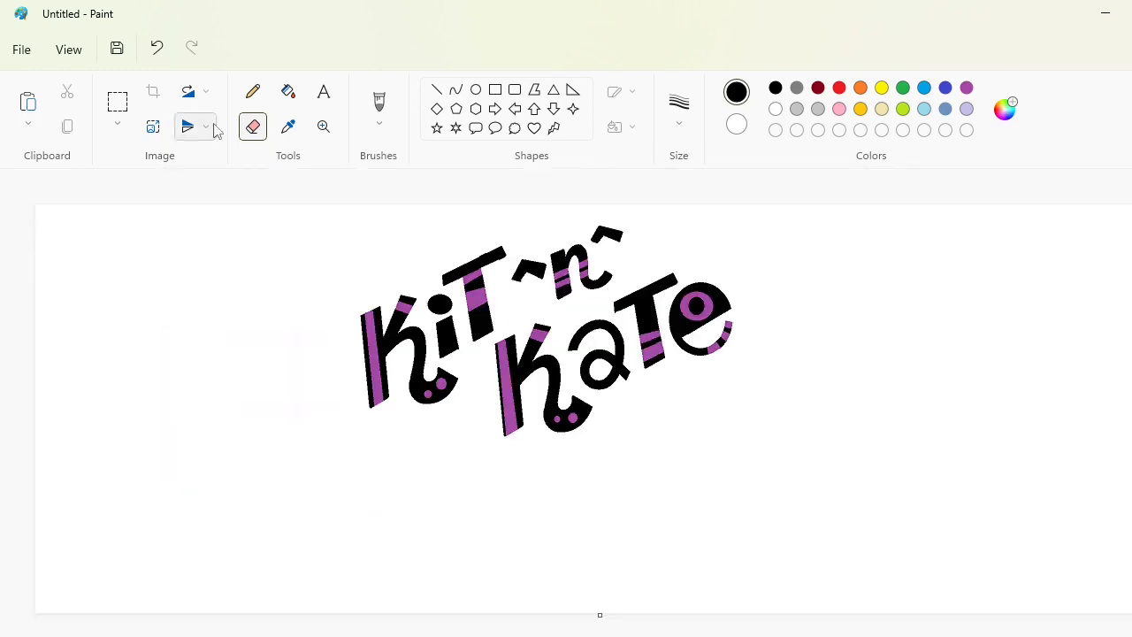
pyautogui.click(117, 102)
pyautogui.moveTo(869, 532); pyautogui.dragTo(161, 204)
pyautogui.press('Escape')
# Flood the canvas background and lettering with alternating purple, black and purple fills.
pyautogui.click(966, 91)
pyautogui.click(289, 91)
pyautogui.click(840, 230)
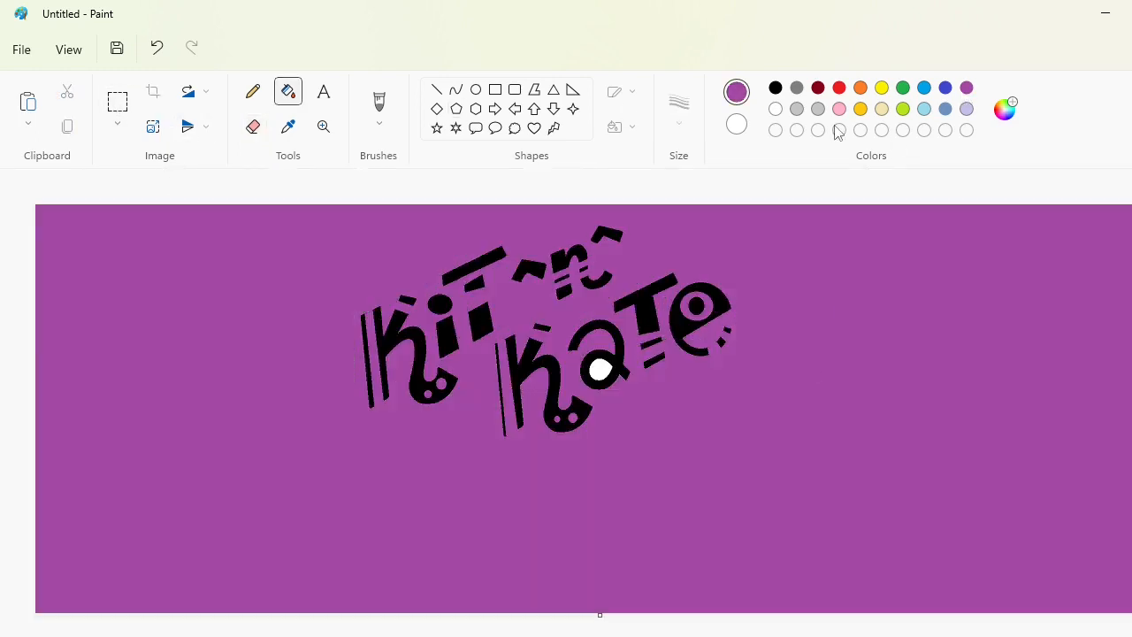
pyautogui.click(779, 88)
pyautogui.click(813, 213)
pyautogui.click(967, 89)
pyautogui.click(819, 221)
# Clear the canvas to blank white and paste the copied lettering slightly below its former position.
pyautogui.hotkey('ctrl', 'z')
pyautogui.hotkey('ctrl', 'z')
pyautogui.hotkey('ctrl', 'z')
pyautogui.hotkey('ctrl', 'z')
pyautogui.hotkey('ctrl', 'z')
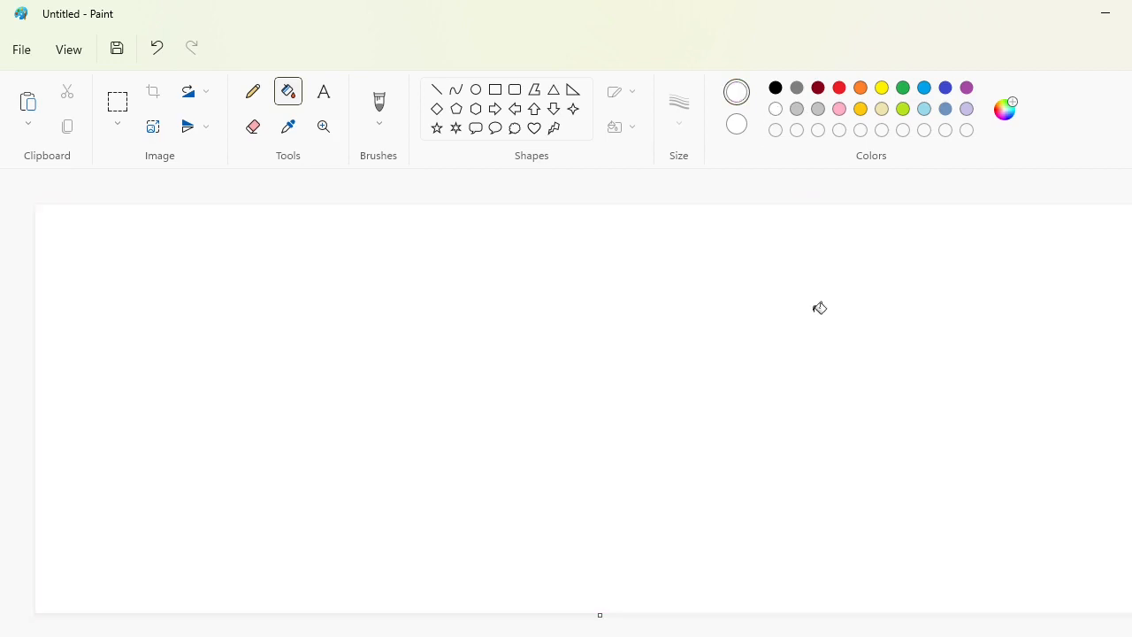
pyautogui.moveTo(504, 421); pyautogui.dragTo(504, 416)
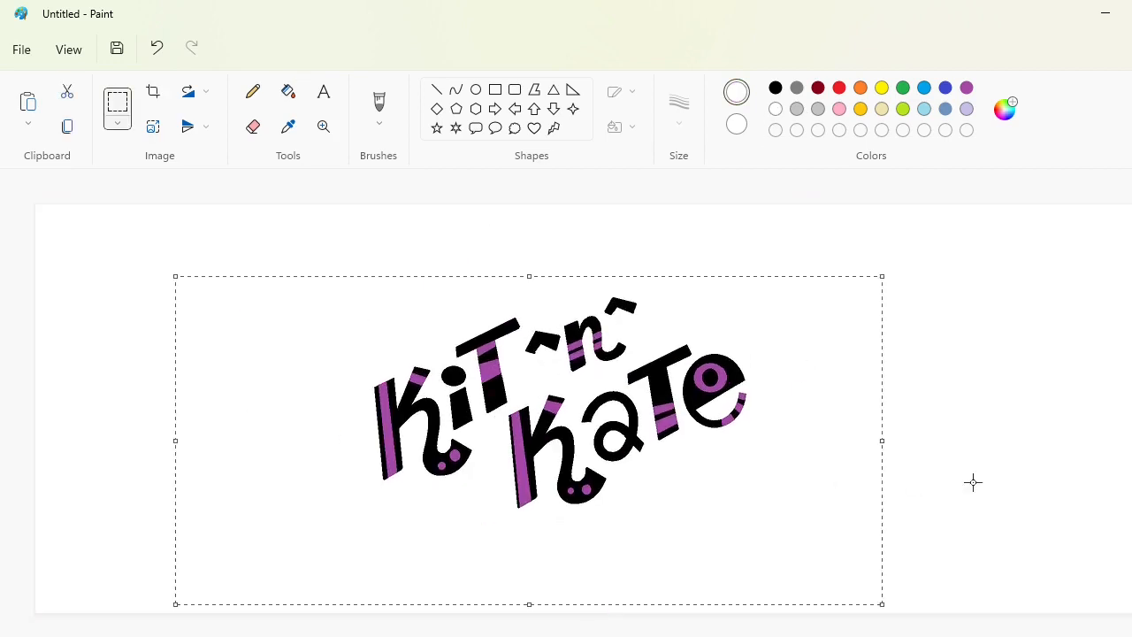
pyautogui.click(972, 481)
# Draw four connected thick black arcs above the lettering as the upper edge of a cloud outline.
pyautogui.click(458, 91)
pyautogui.click(680, 117)
pyautogui.click(681, 261)
pyautogui.click(776, 88)
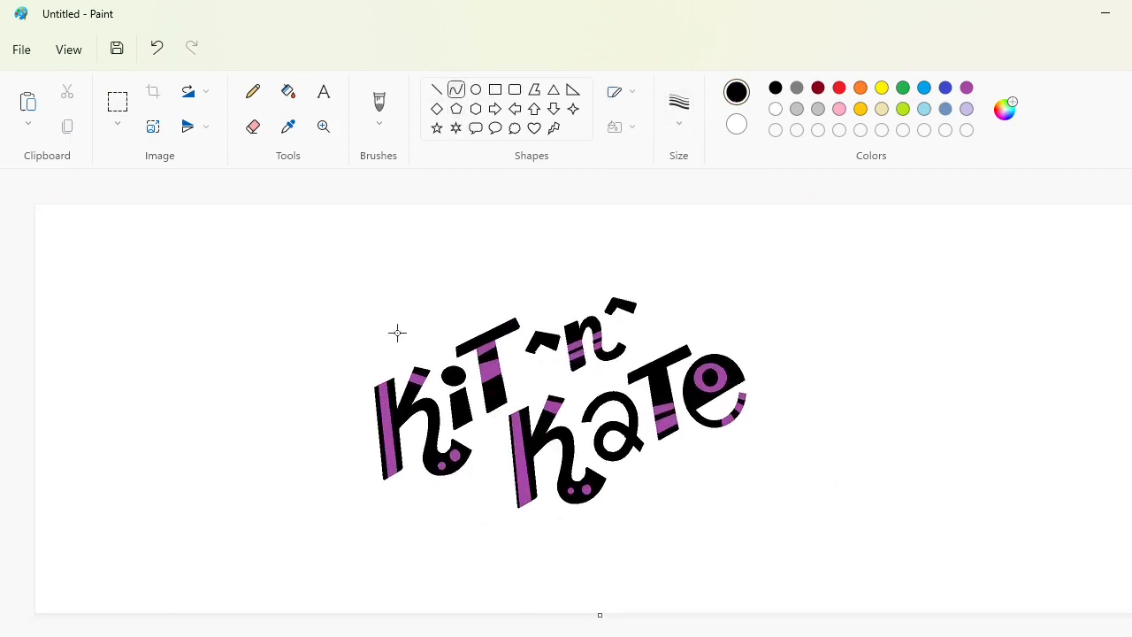
pyautogui.moveTo(347, 383)
pyautogui.mouseDown()
pyautogui.moveTo(430, 316)
pyautogui.moveTo(560, 298)
pyautogui.moveTo(442, 270)
pyautogui.moveTo(512, 231)
pyautogui.mouseUp()
pyautogui.click(366, 295)
pyautogui.click(426, 314)
pyautogui.moveTo(562, 299)
pyautogui.mouseDown()
pyautogui.moveTo(668, 310)
pyautogui.moveTo(637, 255)
pyautogui.moveTo(657, 250)
pyautogui.mouseUp()
pyautogui.moveTo(669, 310)
pyautogui.mouseDown()
pyautogui.moveTo(758, 336)
pyautogui.moveTo(698, 281)
pyautogui.moveTo(741, 282)
pyautogui.mouseUp()
# Continue the black cloud outline with four arcs down the e's side and underneath the second line.
pyautogui.moveTo(758, 336)
pyautogui.mouseDown()
pyautogui.moveTo(757, 412)
pyautogui.moveTo(796, 341)
pyautogui.moveTo(821, 418)
pyautogui.moveTo(710, 478)
pyautogui.mouseUp()
pyautogui.click(920, 388)
pyautogui.moveTo(734, 447)
pyautogui.mouseDown()
pyautogui.moveTo(771, 435)
pyautogui.moveTo(757, 498)
pyautogui.moveTo(632, 507)
pyautogui.moveTo(715, 510)
pyautogui.moveTo(669, 549)
pyautogui.mouseUp()
pyautogui.click(890, 521)
pyautogui.moveTo(632, 507); pyautogui.dragTo(513, 526)
pyautogui.moveTo(572, 517)
pyautogui.mouseDown()
pyautogui.moveTo(626, 540)
pyautogui.moveTo(532, 585)
pyautogui.mouseUp()
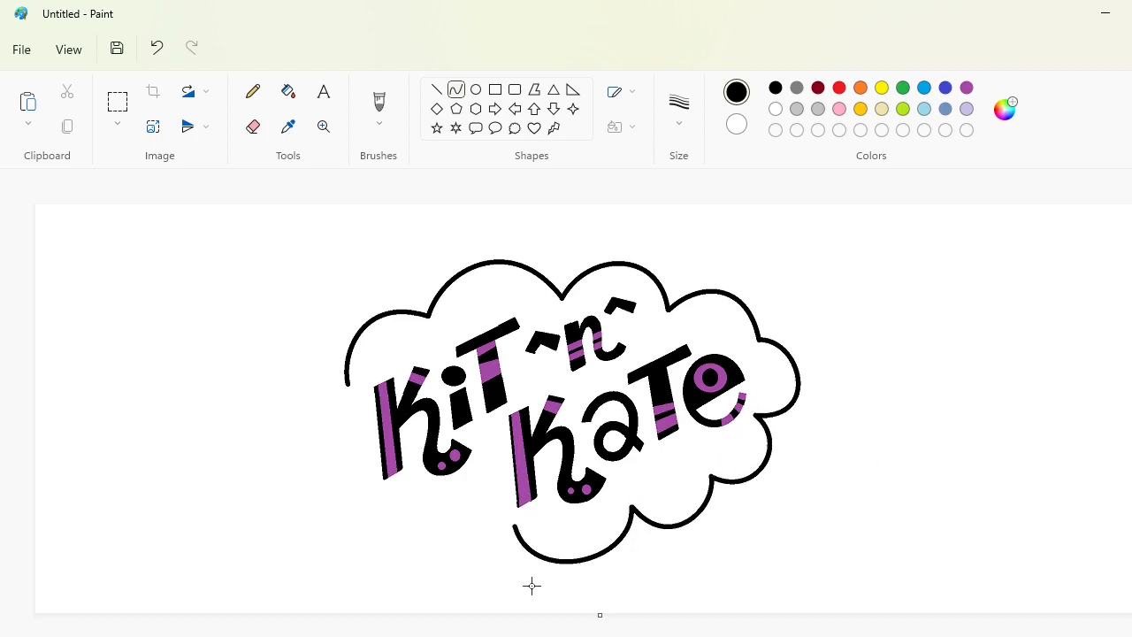
# Close the black cloud outline with three arcs below and beside the first line's K.
pyautogui.moveTo(514, 526)
pyautogui.mouseDown()
pyautogui.moveTo(410, 504)
pyautogui.moveTo(462, 559)
pyautogui.mouseUp()
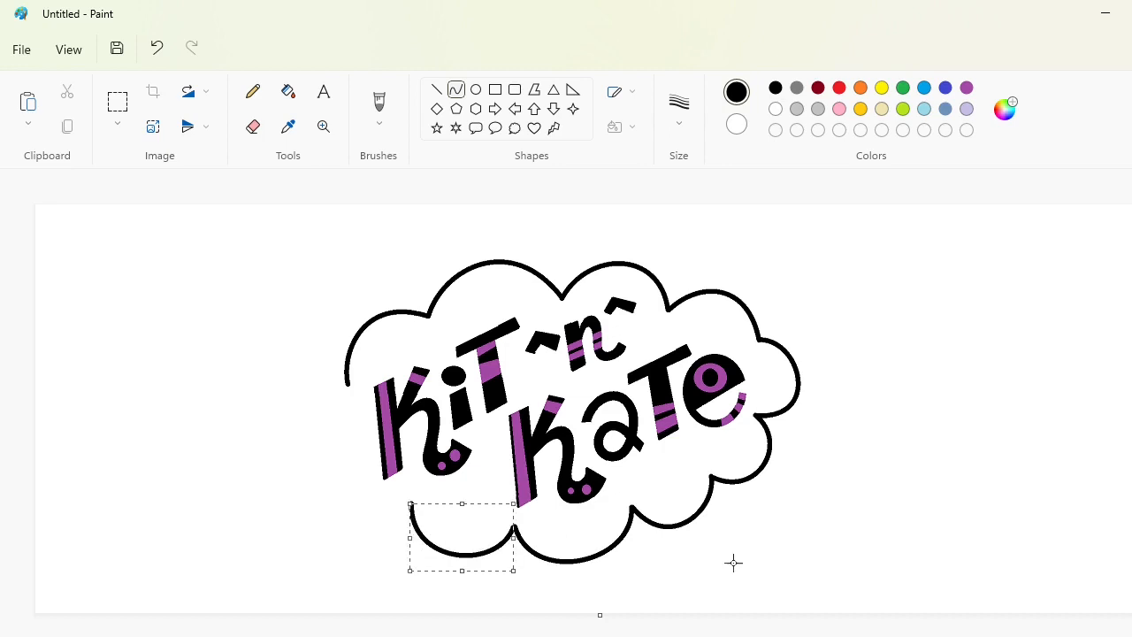
pyautogui.moveTo(411, 504)
pyautogui.mouseDown()
pyautogui.moveTo(342, 460)
pyautogui.moveTo(366, 531)
pyautogui.moveTo(328, 513)
pyautogui.mouseUp()
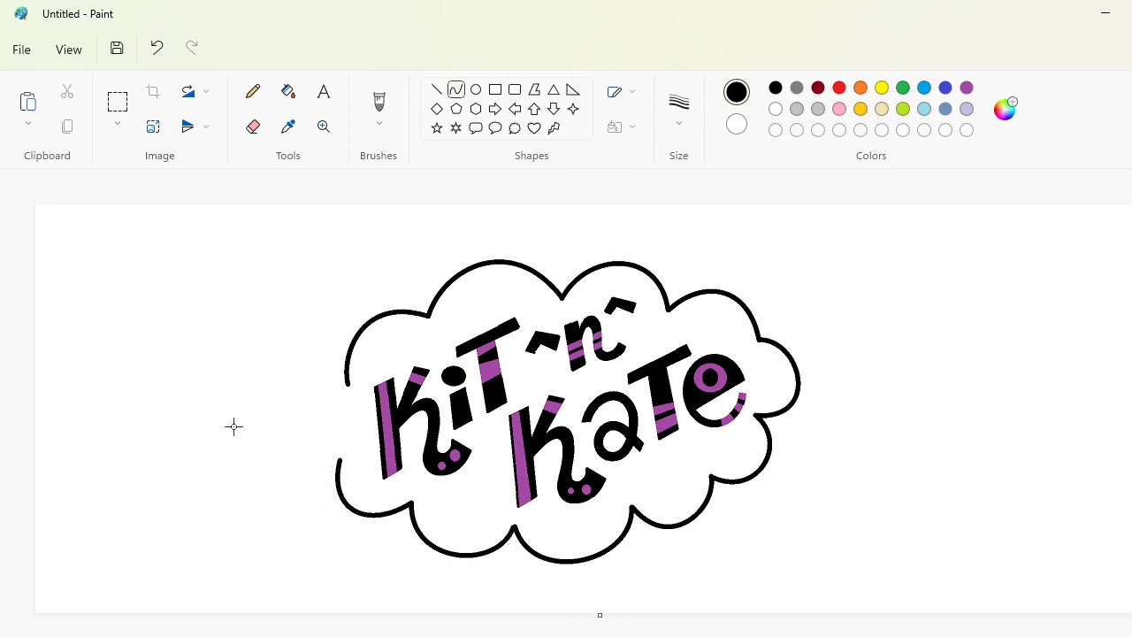
pyautogui.moveTo(346, 458); pyautogui.dragTo(347, 385)
pyautogui.moveTo(339, 423); pyautogui.dragTo(307, 399)
pyautogui.click(260, 321)
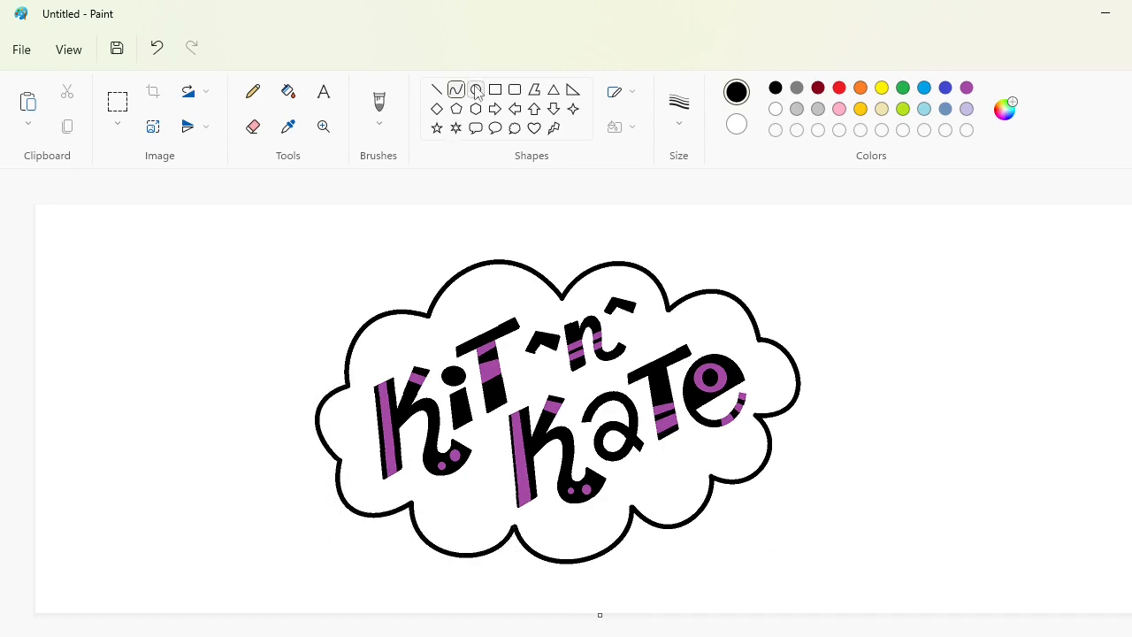
# Draw a larger and a smaller black ellipse trailing off diagonally below the cloud, like a thought bubble.
pyautogui.click(475, 91)
pyautogui.moveTo(714, 513); pyautogui.dragTo(799, 568)
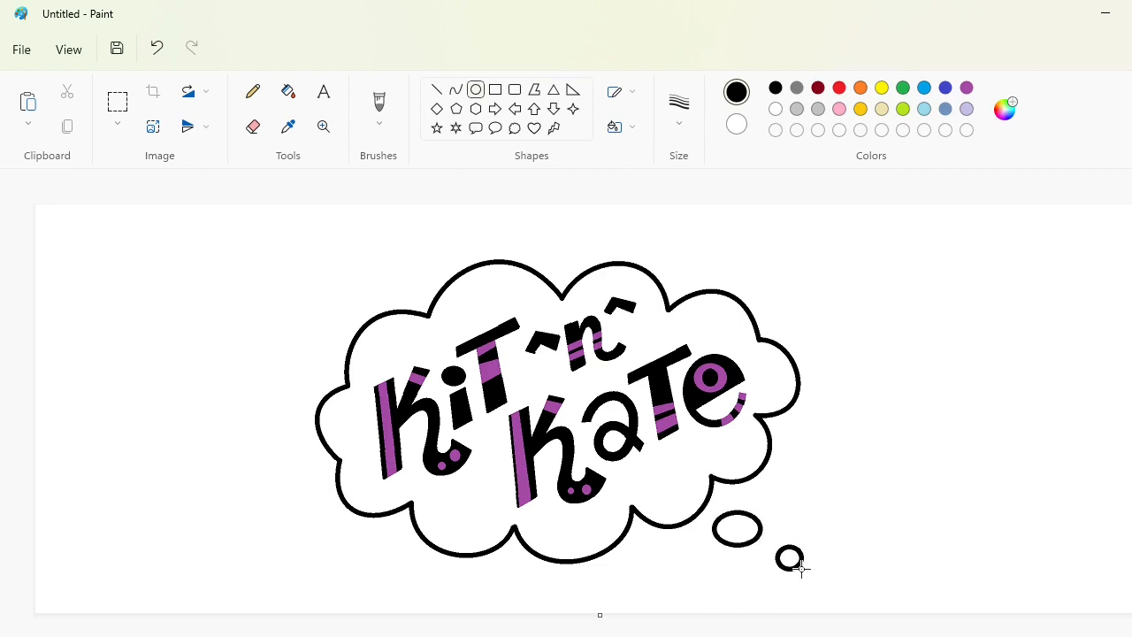
pyautogui.click(876, 537)
# Copy the whole cloud artwork and cover the canvas with purple and black flood fills.
pyautogui.click(117, 101)
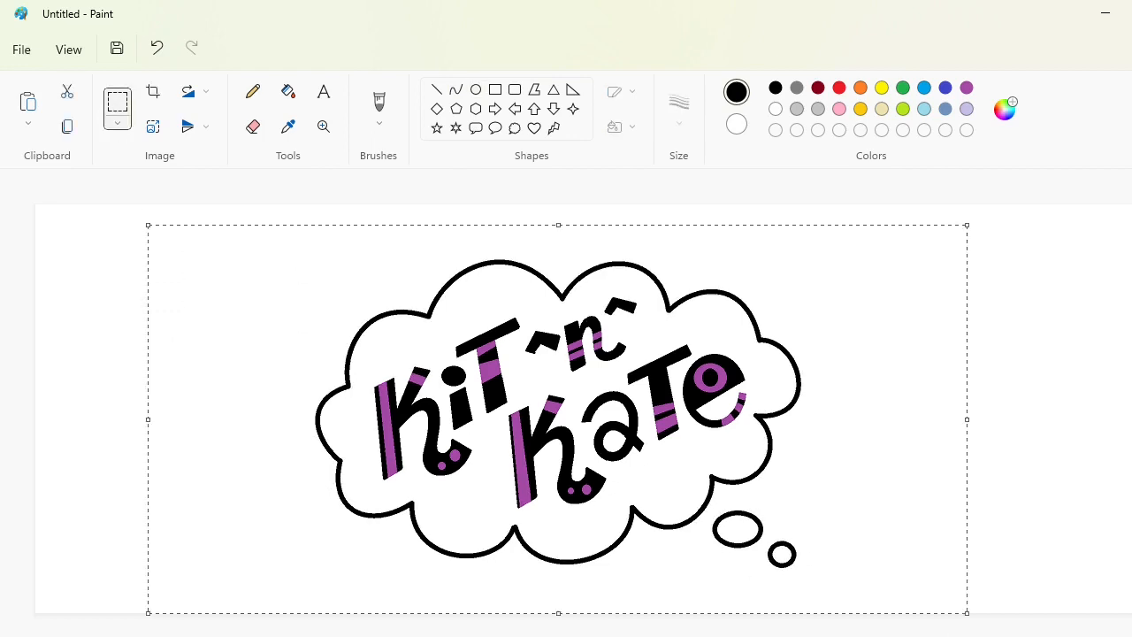
pyautogui.click(288, 91)
pyautogui.click(733, 320)
pyautogui.click(967, 87)
pyautogui.click(821, 301)
pyautogui.click(775, 88)
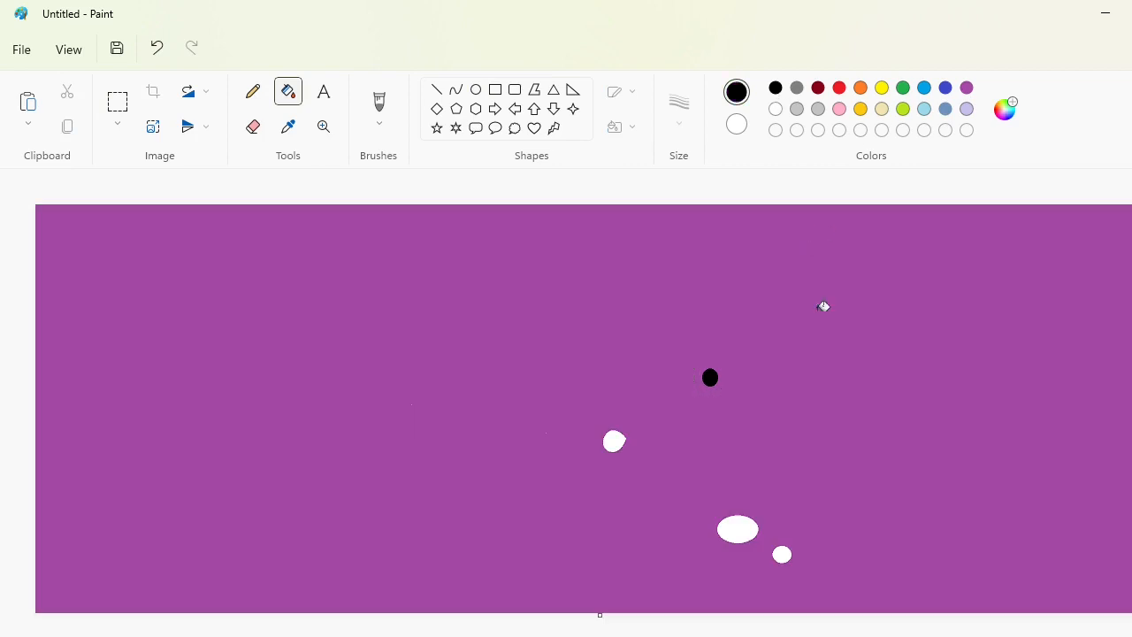
pyautogui.click(819, 307)
# Fill the canvas white, paste the cloud artwork back and place it near the canvas's upper middle.
pyautogui.click(776, 109)
pyautogui.click(770, 301)
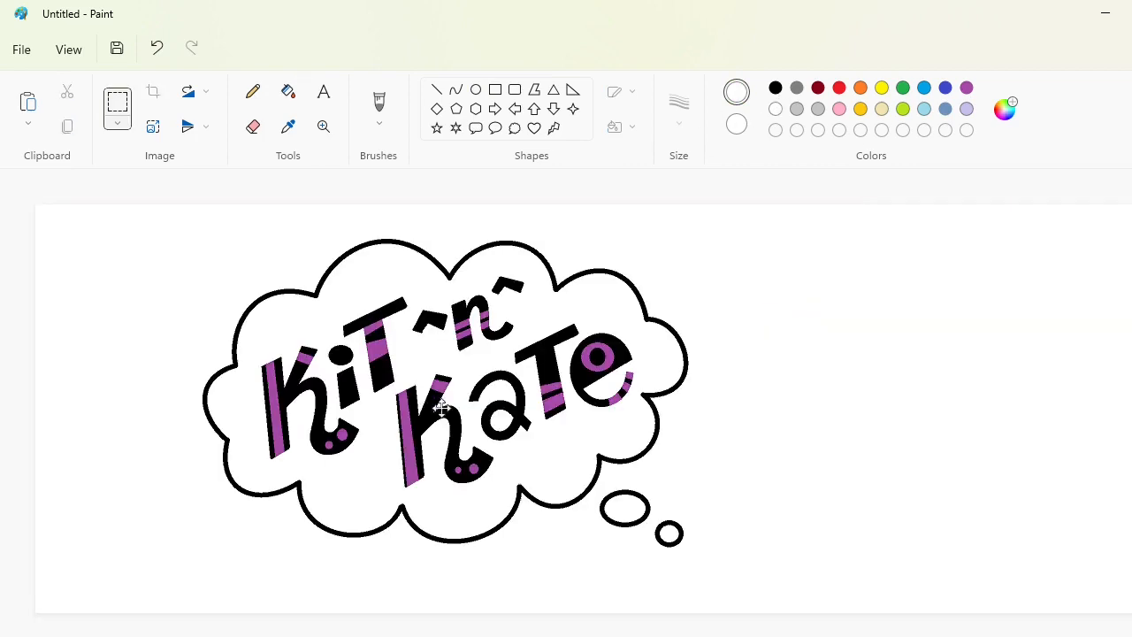
pyautogui.moveTo(442, 406); pyautogui.dragTo(525, 408)
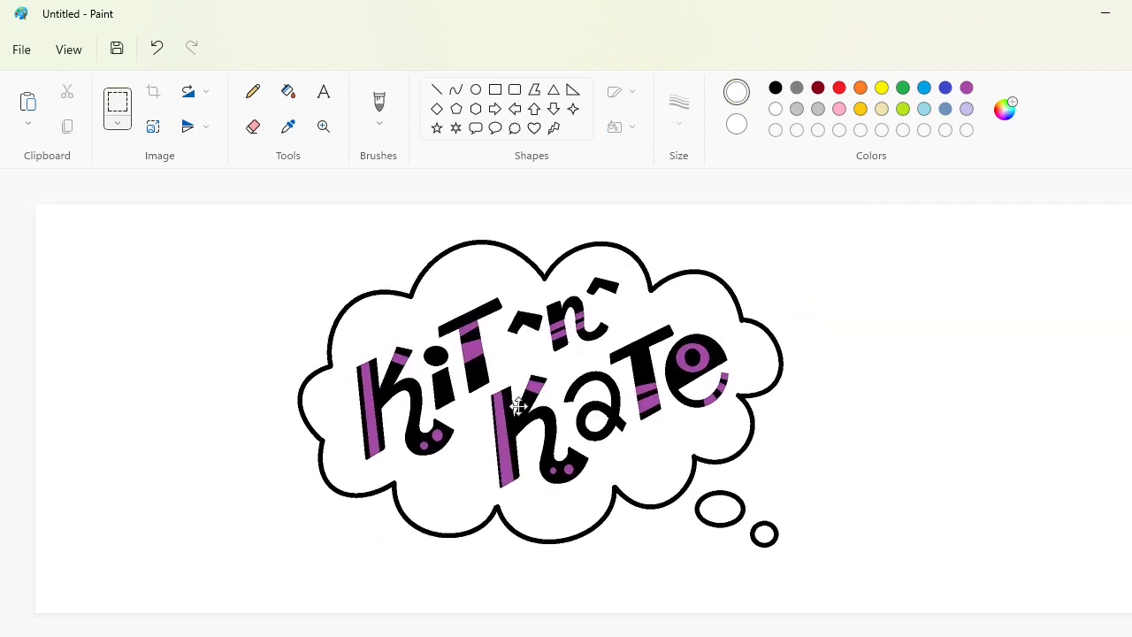
pyautogui.click(1025, 423)
# Mix two custom colours: a medium teal and a dark teal with red 17, green 102 and blue 85.
pyautogui.doubleClick(921, 87)
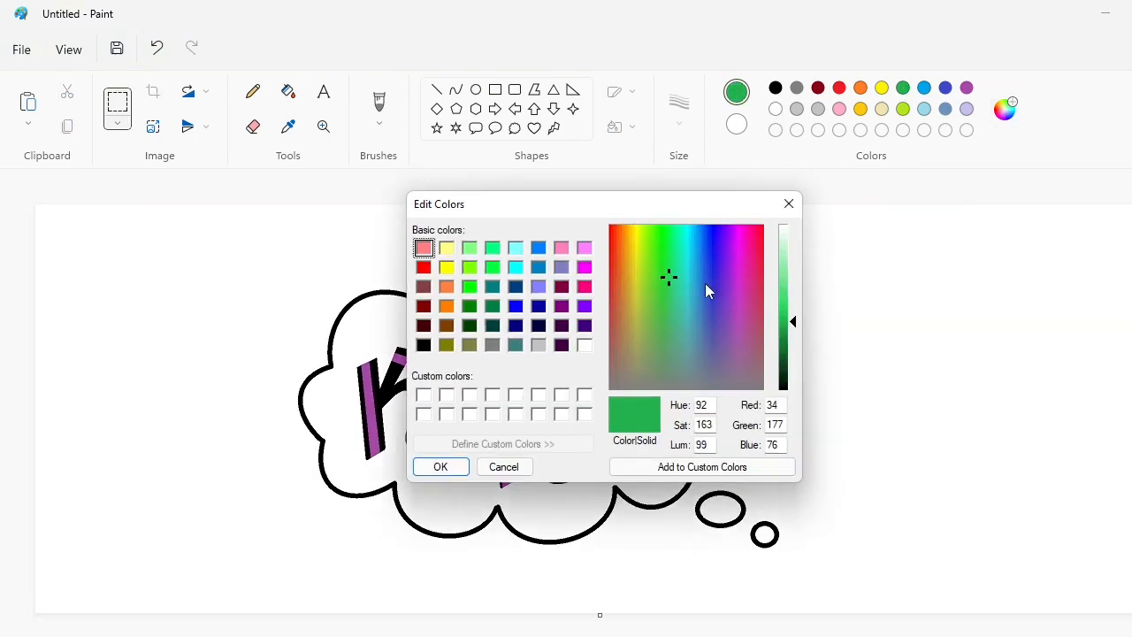
pyautogui.click(682, 275)
pyautogui.click(437, 465)
pyautogui.click(1005, 108)
pyautogui.click(791, 358)
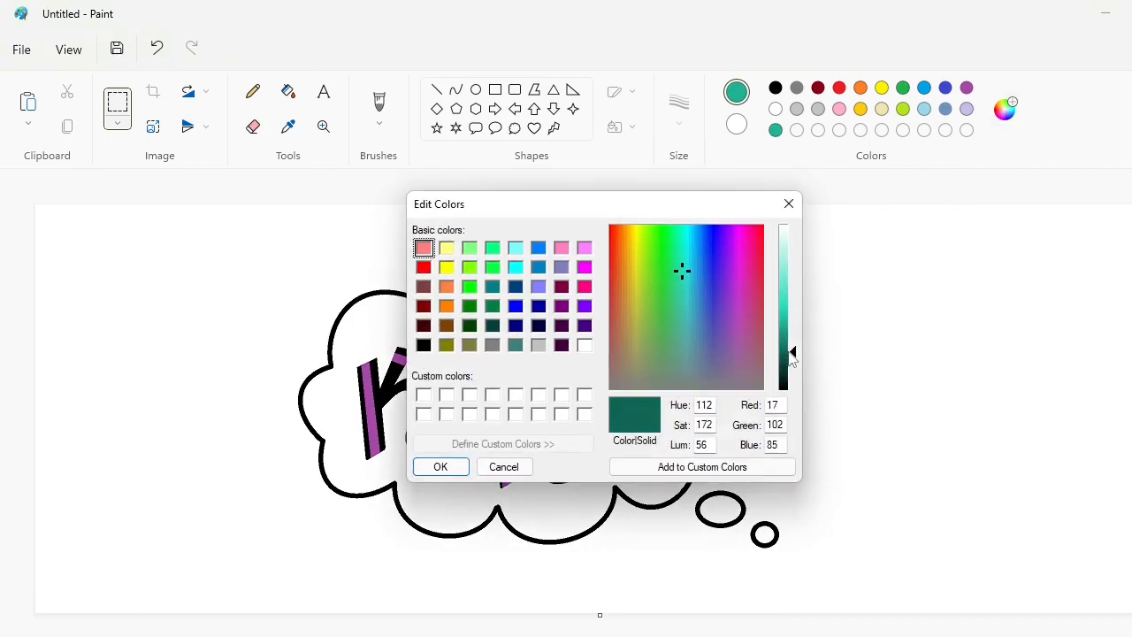
pyautogui.click(440, 466)
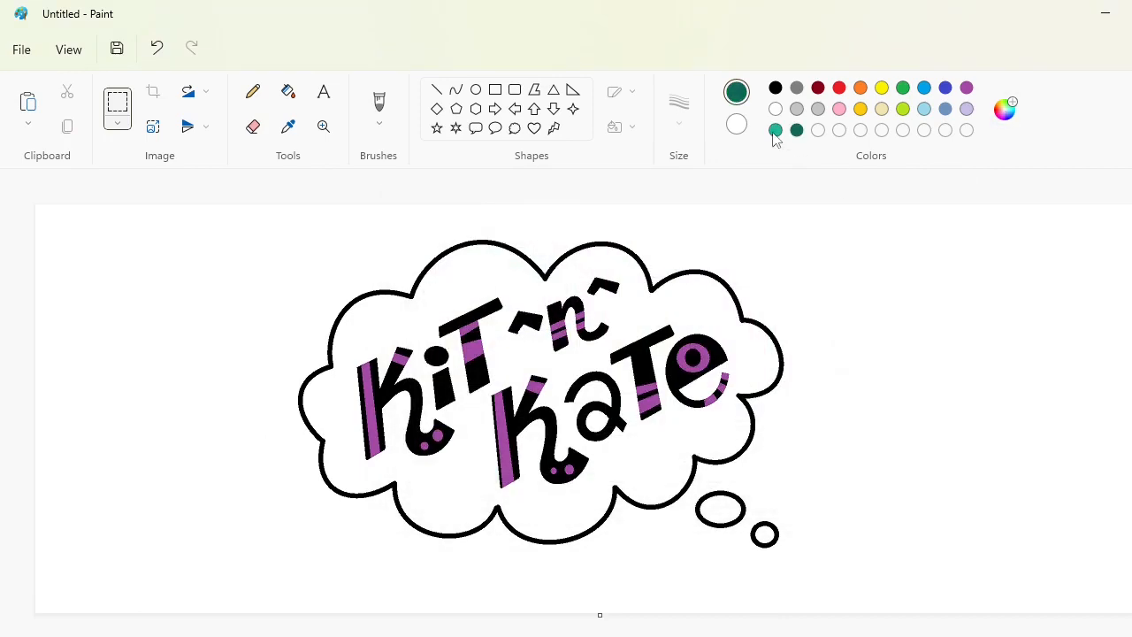
# Fill the black parts of the first line's K, i and T with the dark teal.
pyautogui.click(288, 92)
pyautogui.click(393, 387)
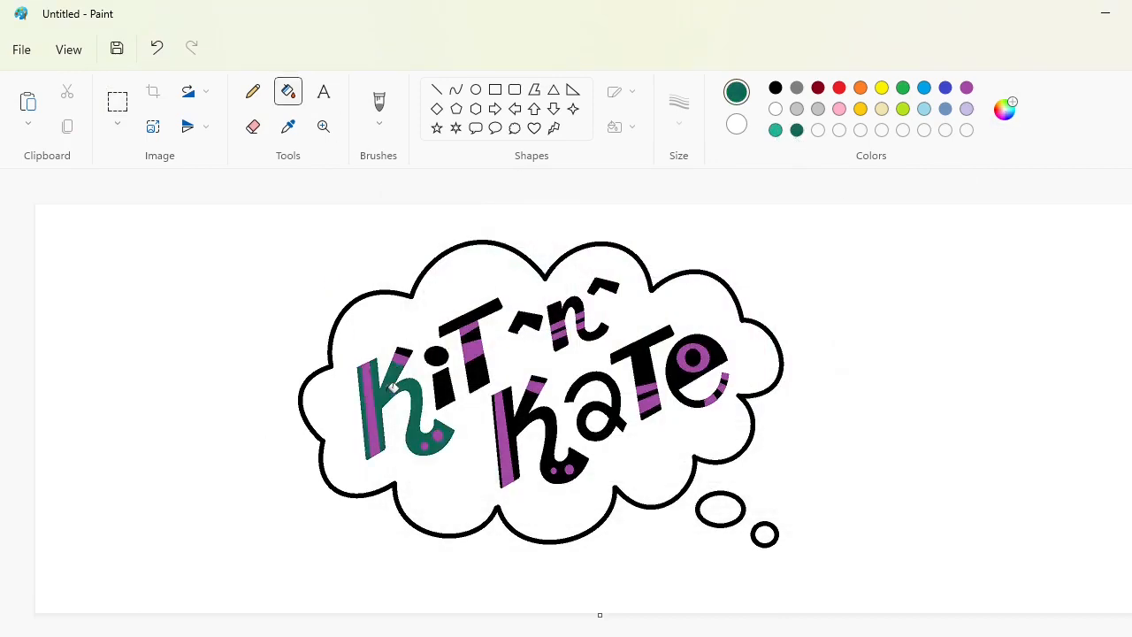
pyautogui.click(405, 352)
pyautogui.click(439, 358)
pyautogui.click(445, 387)
pyautogui.click(467, 322)
pyautogui.click(475, 335)
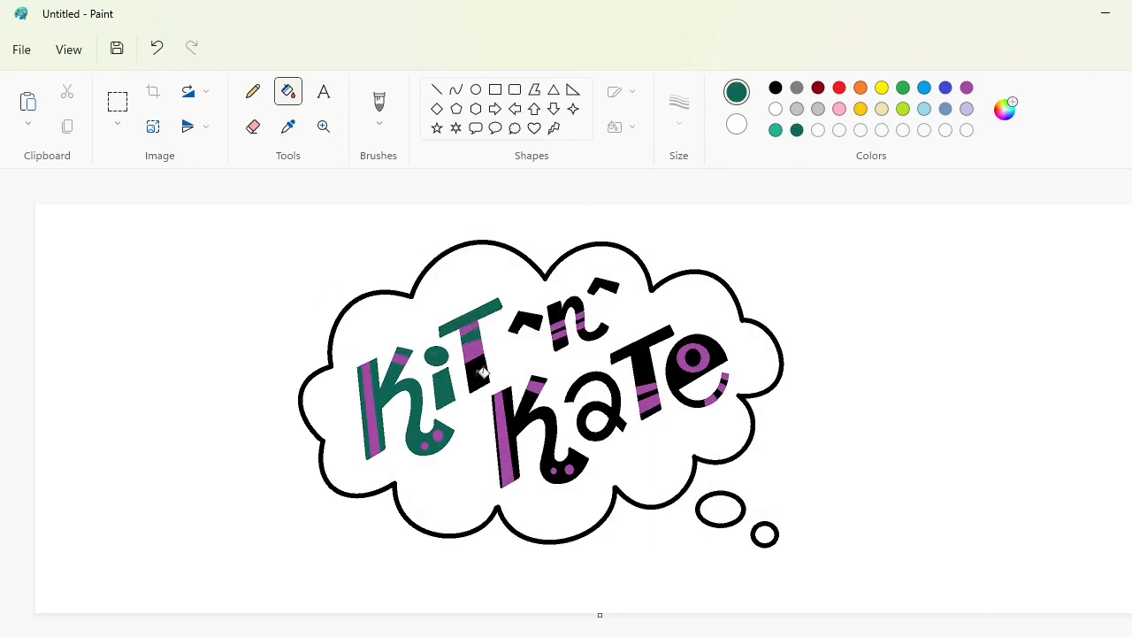
pyautogui.click(479, 376)
# Mix a slightly darker teal and fill the black parts of the ^n^ and Kate lettering with it, except the e's pupil.
pyautogui.click(1005, 108)
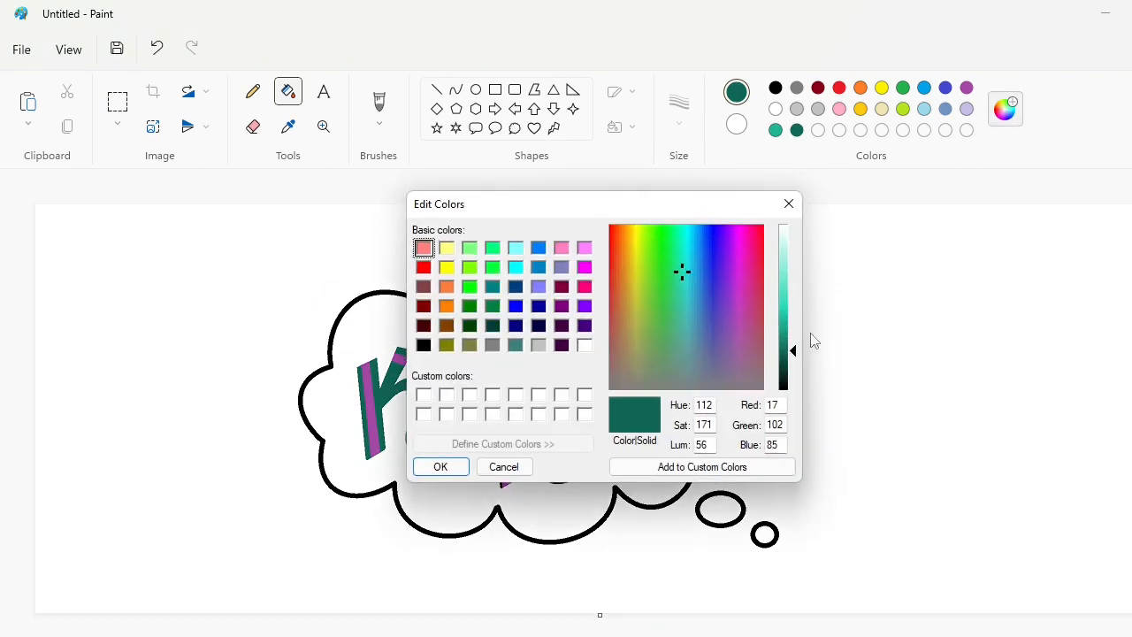
pyautogui.click(791, 357)
pyautogui.click(441, 466)
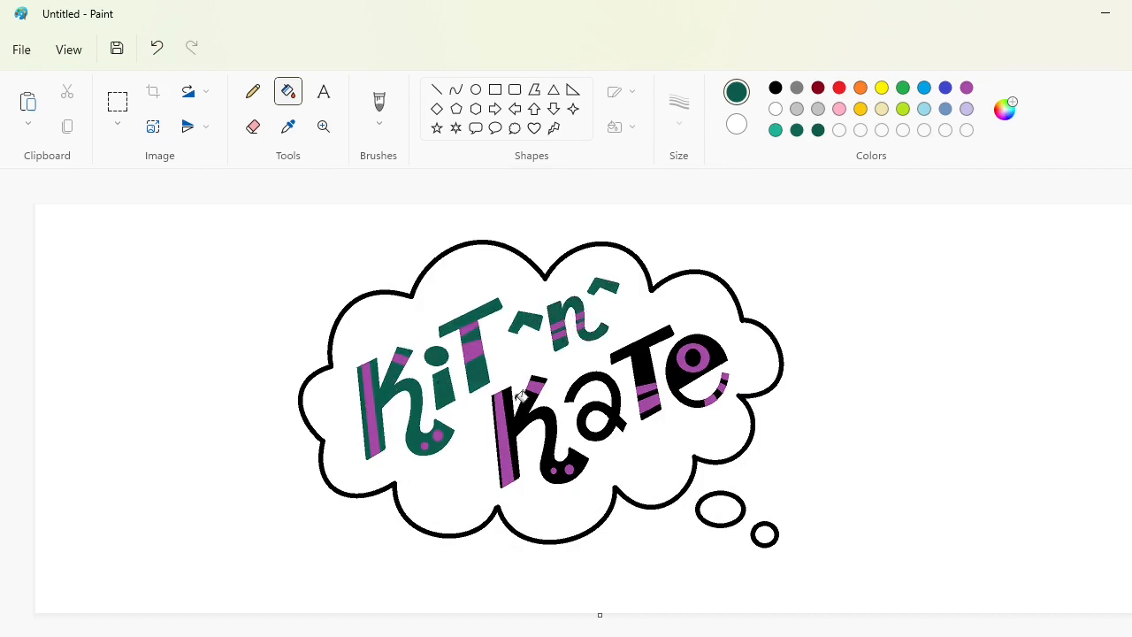
pyautogui.click(542, 375)
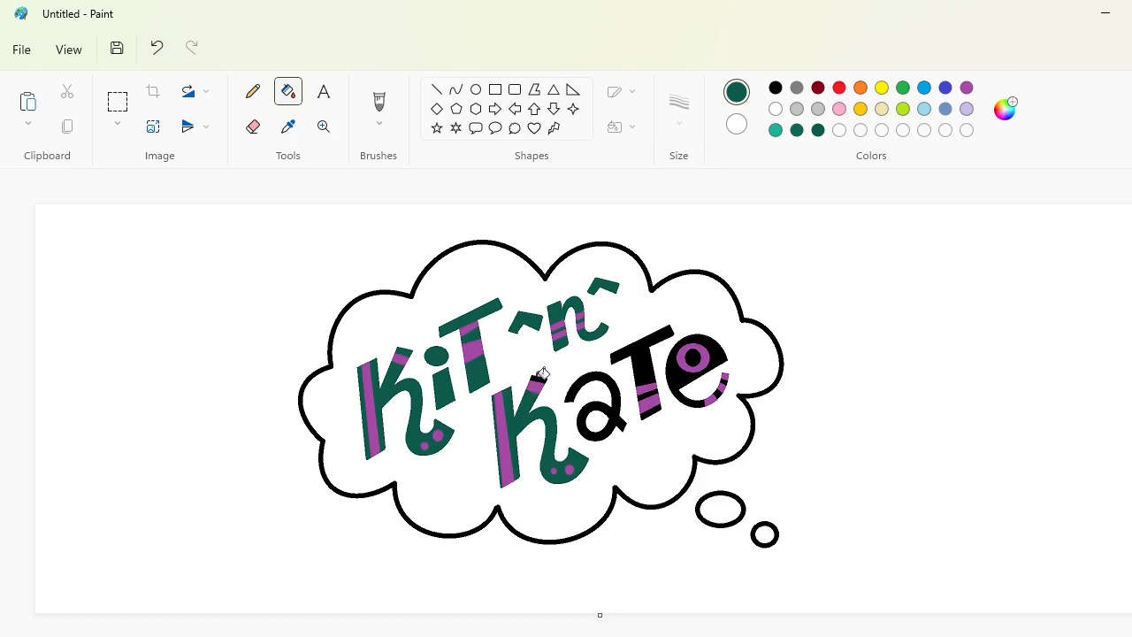
pyautogui.click(618, 414)
pyautogui.click(651, 367)
pyautogui.click(722, 352)
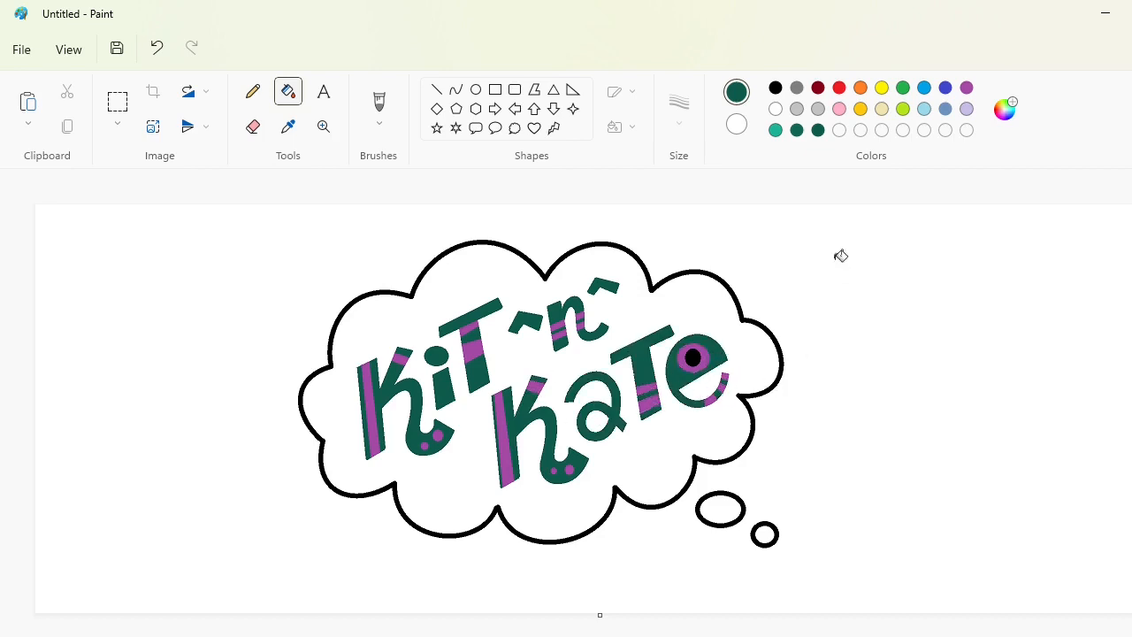
# Recolour both K stem stripes, their larger dots, one stripe on the n and each T, and the e's tail stripes gold, and the eye ring white.
pyautogui.click(860, 109)
pyautogui.click(374, 400)
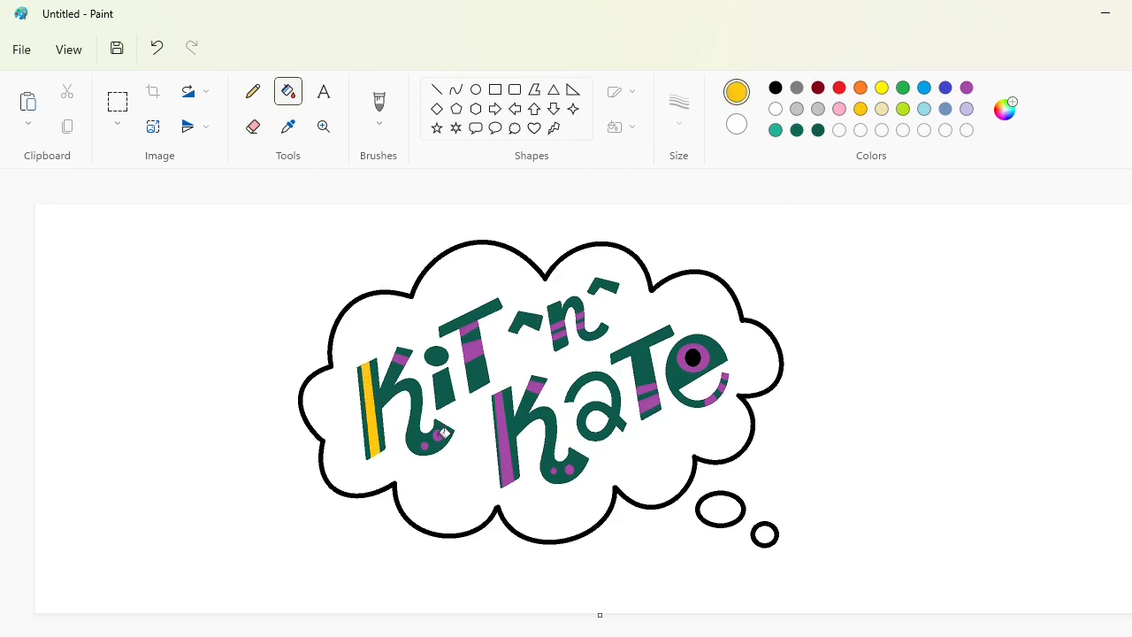
pyautogui.click(474, 326)
pyautogui.click(504, 423)
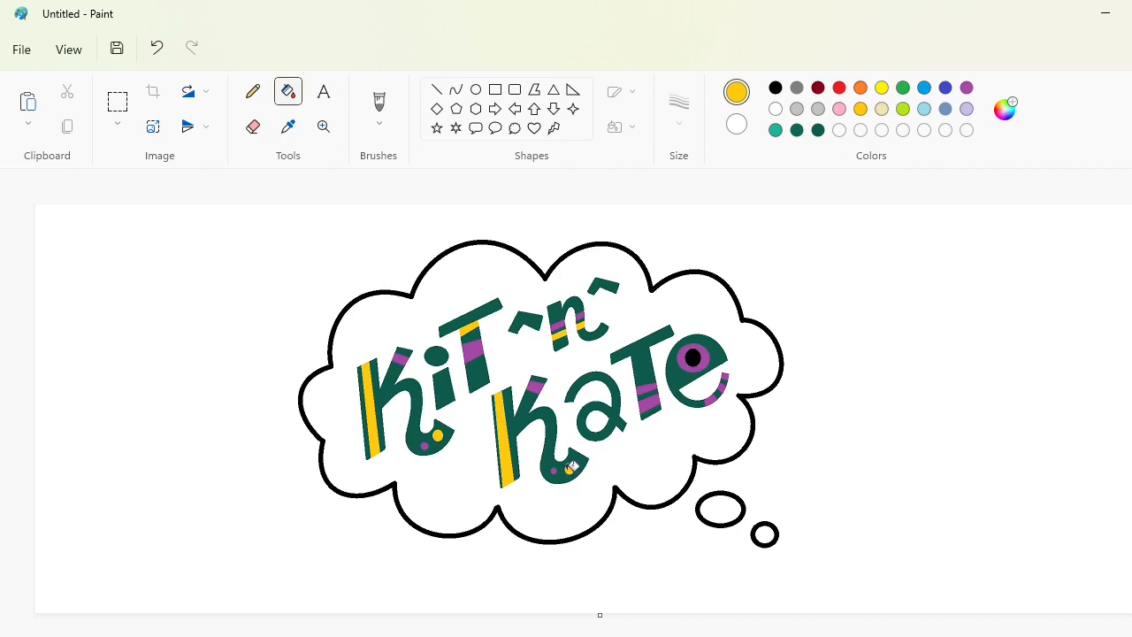
pyautogui.click(662, 403)
pyautogui.click(715, 397)
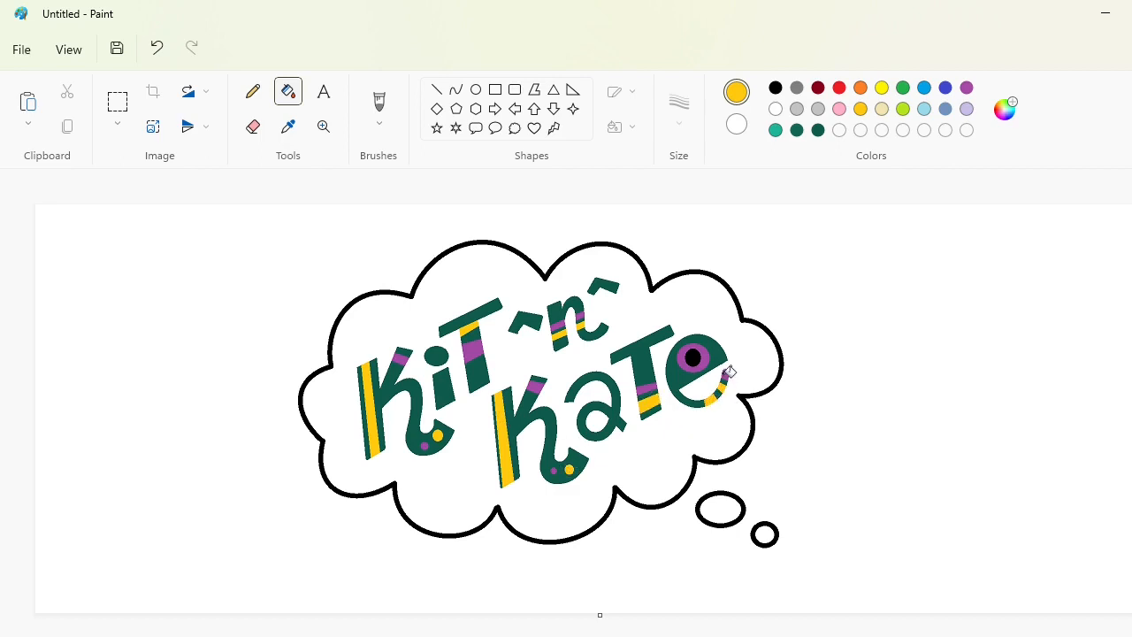
pyautogui.click(776, 109)
pyautogui.click(703, 348)
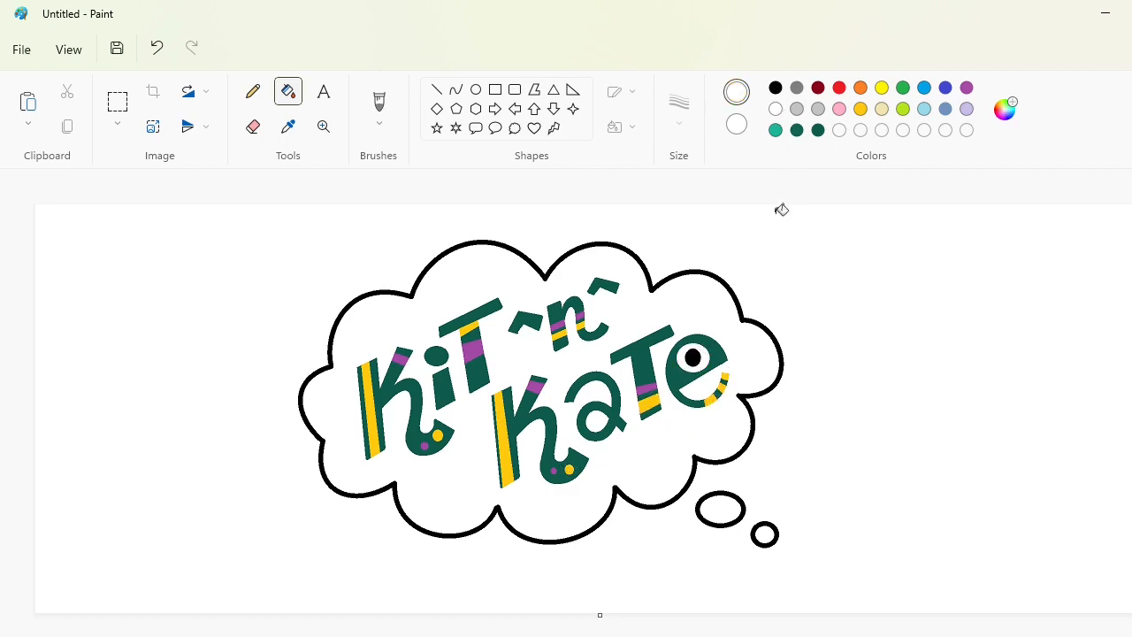
# Fill the remaining purple stripes and dots and the e's black pupil with the medium teal.
pyautogui.click(776, 130)
pyautogui.click(405, 357)
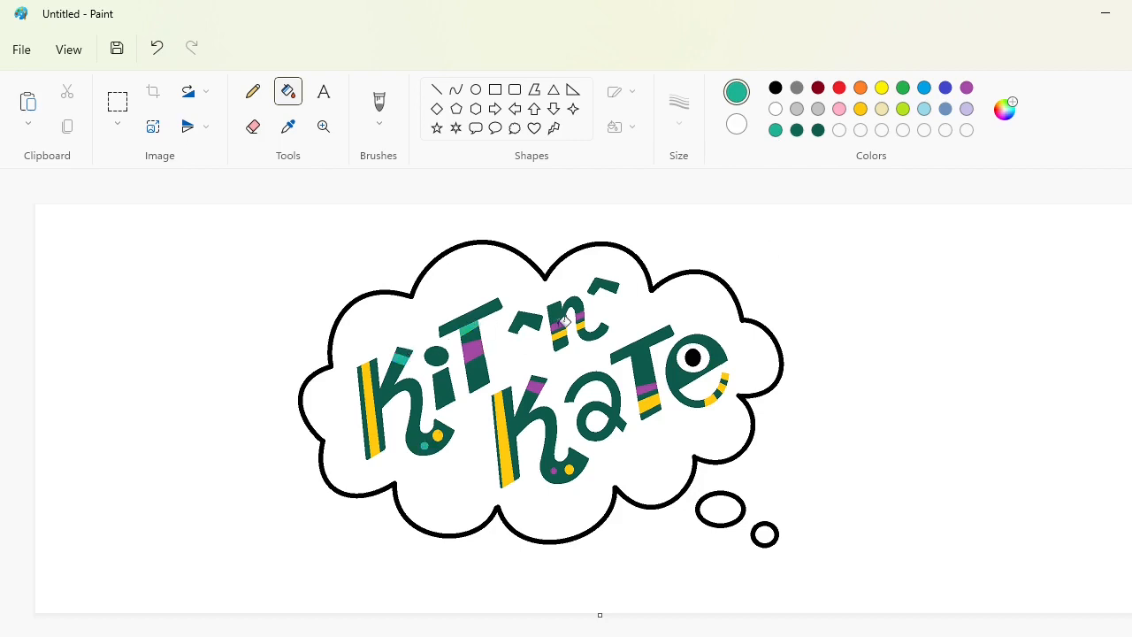
pyautogui.click(476, 350)
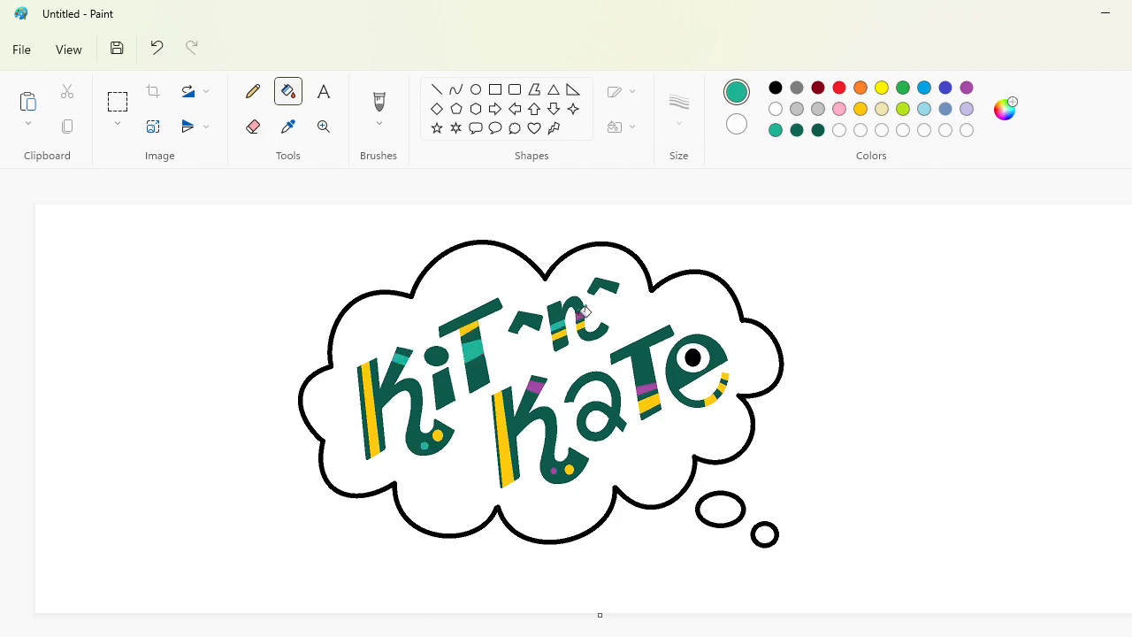
pyautogui.click(536, 387)
pyautogui.click(697, 356)
# Recolour the outlines of the two trailing bubbles and the cloud medium teal.
pyautogui.click(780, 532)
pyautogui.click(746, 509)
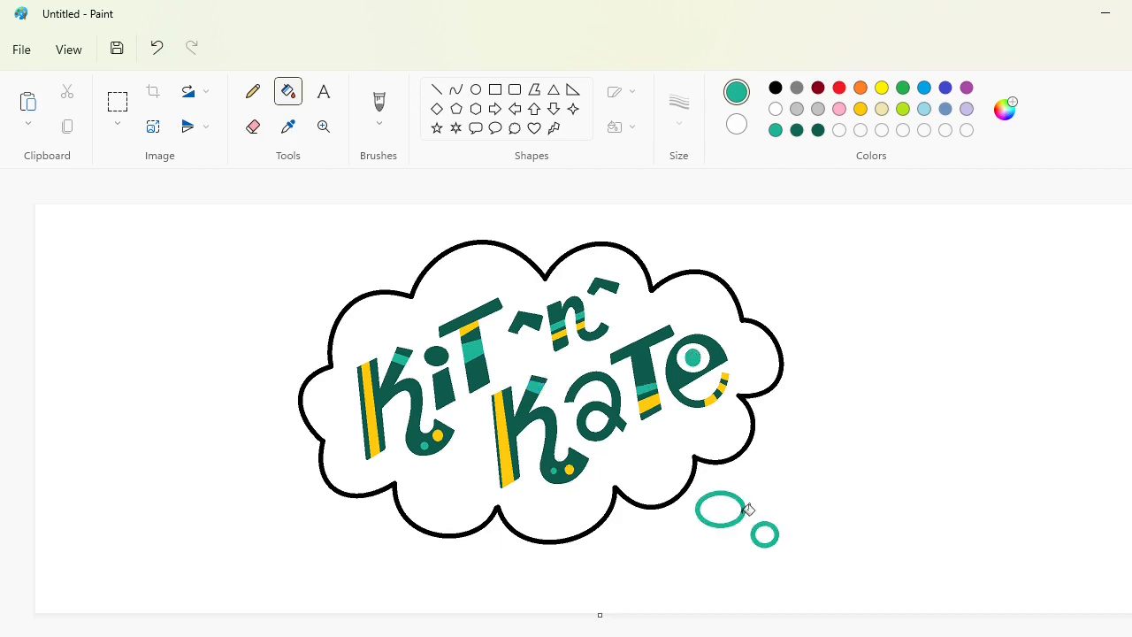
pyautogui.click(753, 432)
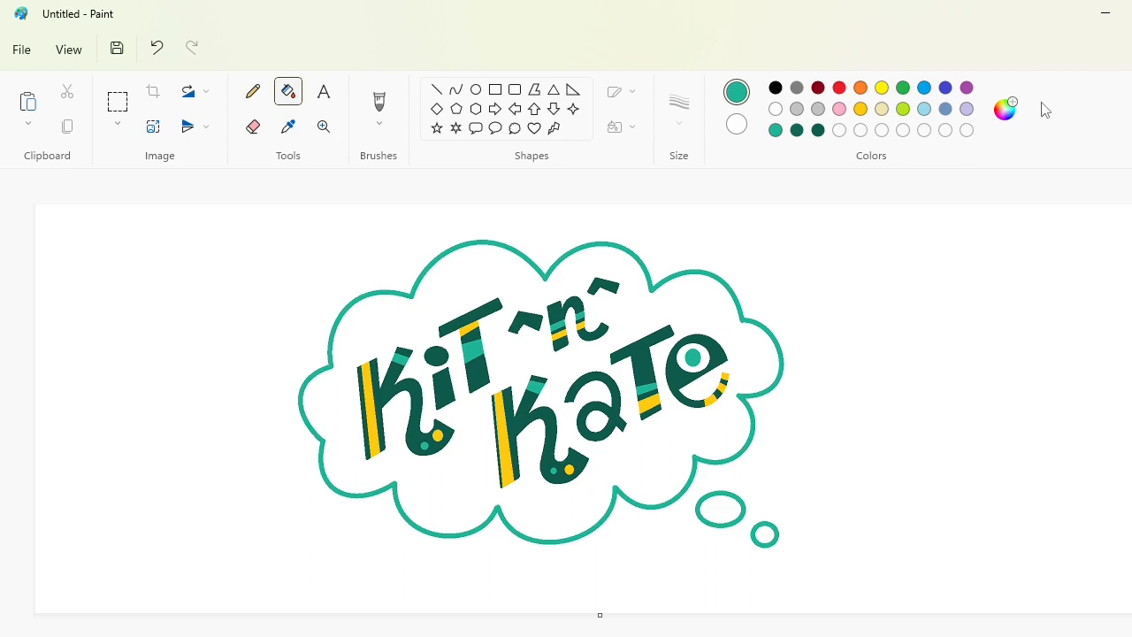